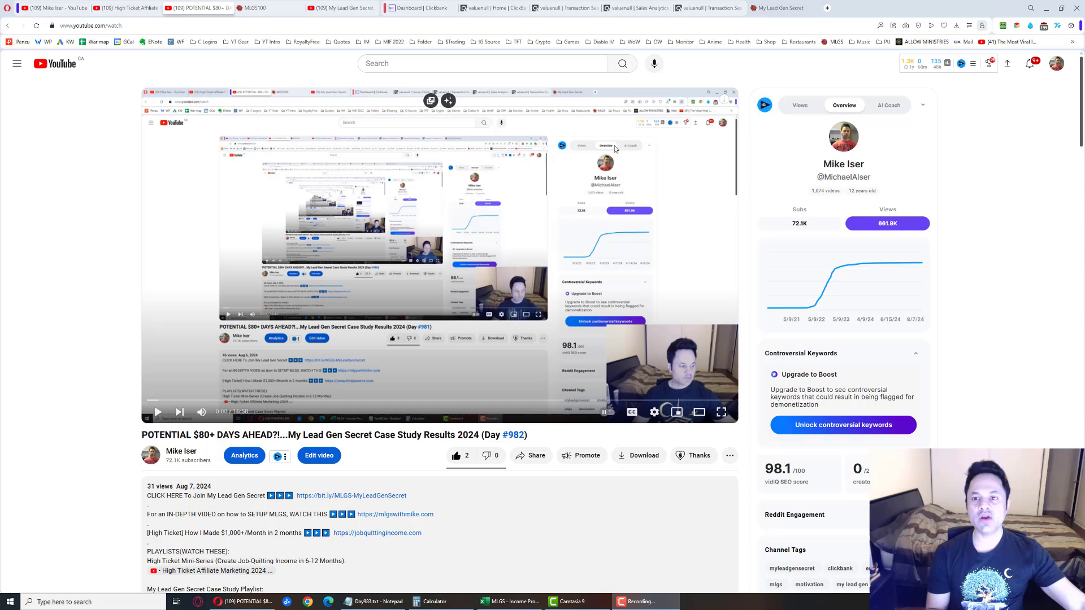
Preview the most recent sent mailing, '[$288/Day] Facebook Chat Assistant - Remote Job', from the account overview.
{"action": "key", "text": "ctrl+Tab"}
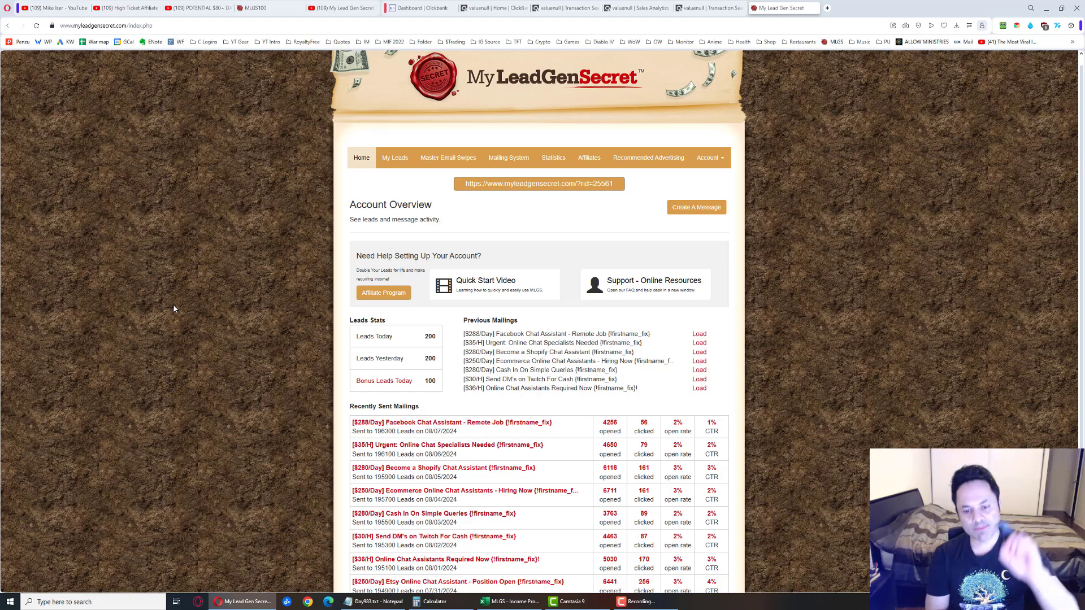
{"action": "left_click", "coordinate": [384, 423]}
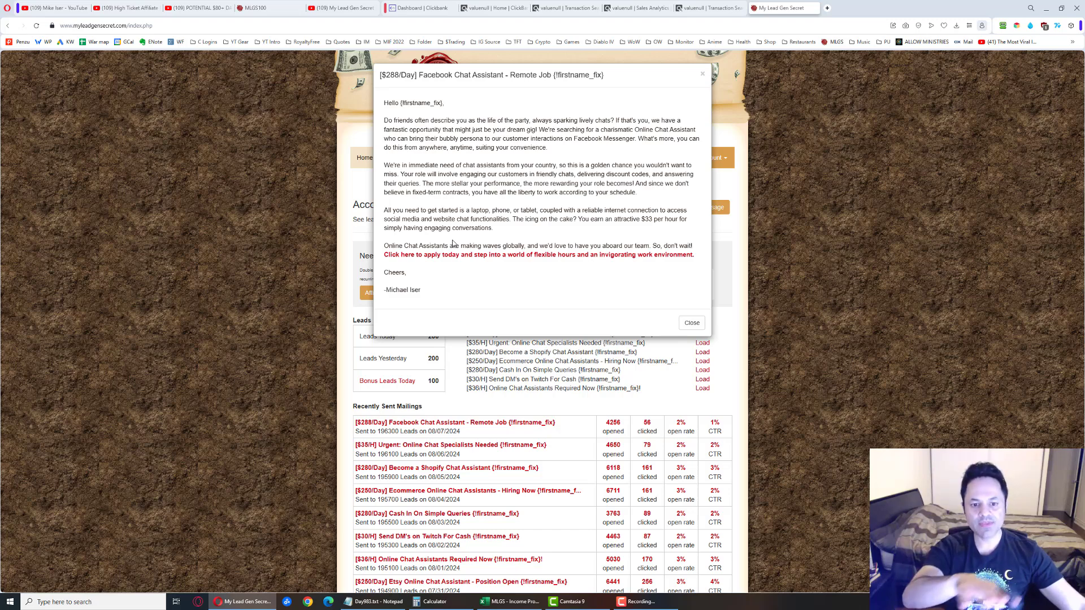
Dismiss the mailing preview to see the overview with 200 leads today and mailing stats.
{"action": "left_click", "coordinate": [302, 269]}
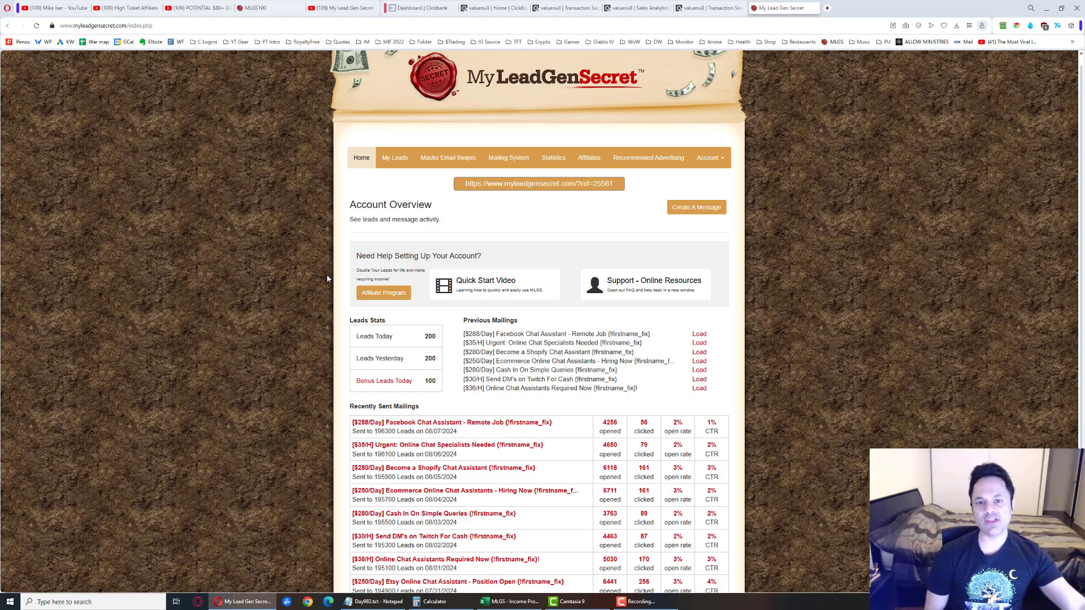
{"action": "left_click", "coordinate": [461, 184]}
{"action": "left_click_drag", "start_coordinate": [460, 184], "coordinate": [630, 220]}
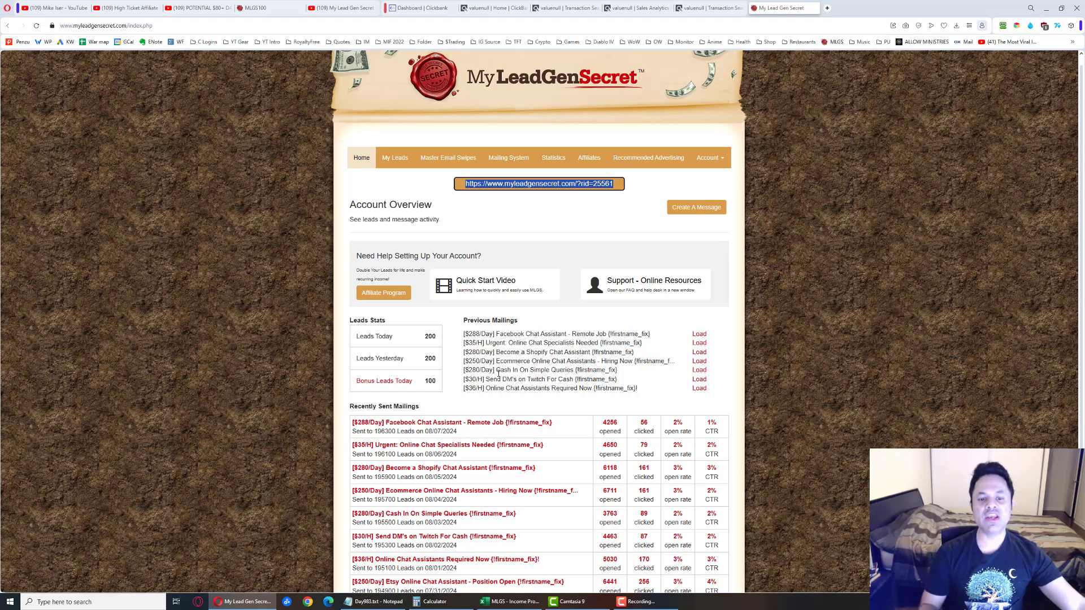
{"action": "left_click_drag", "start_coordinate": [440, 383], "coordinate": [355, 383]}
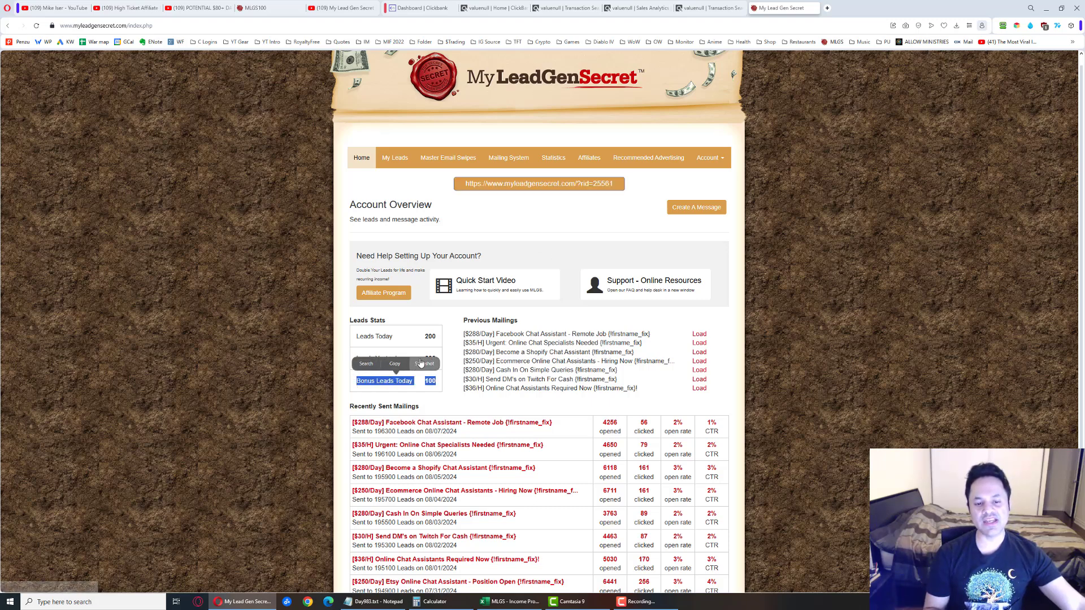
{"action": "double_click", "coordinate": [430, 336]}
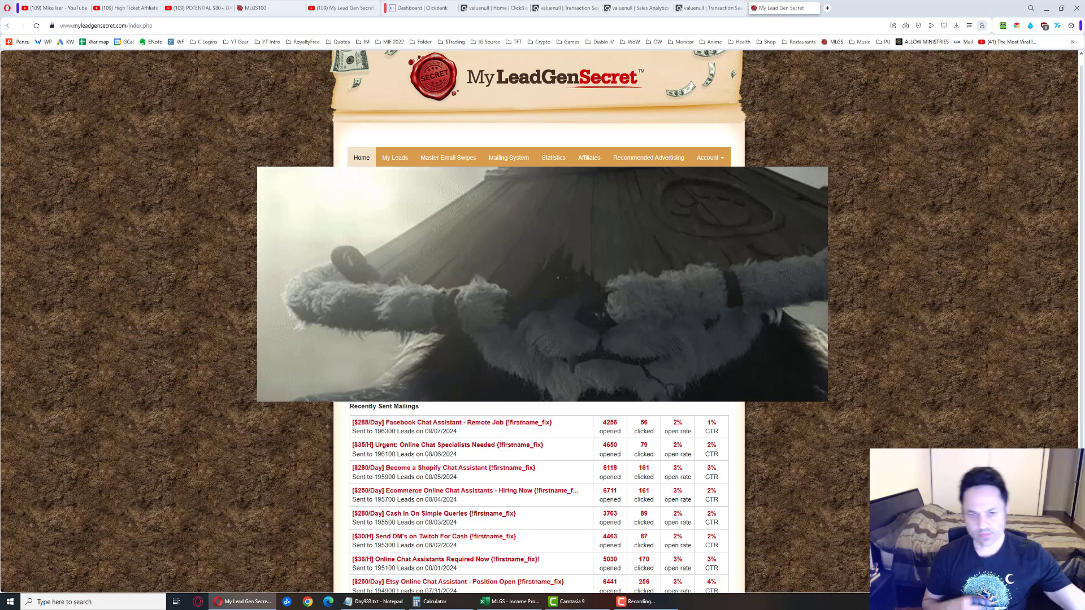
On ClickBank's home, highlight weekly gross sales of $62.04 and $351.56 and the $20.68 Jul31 sale.
{"action": "left_click", "coordinate": [463, 9]}
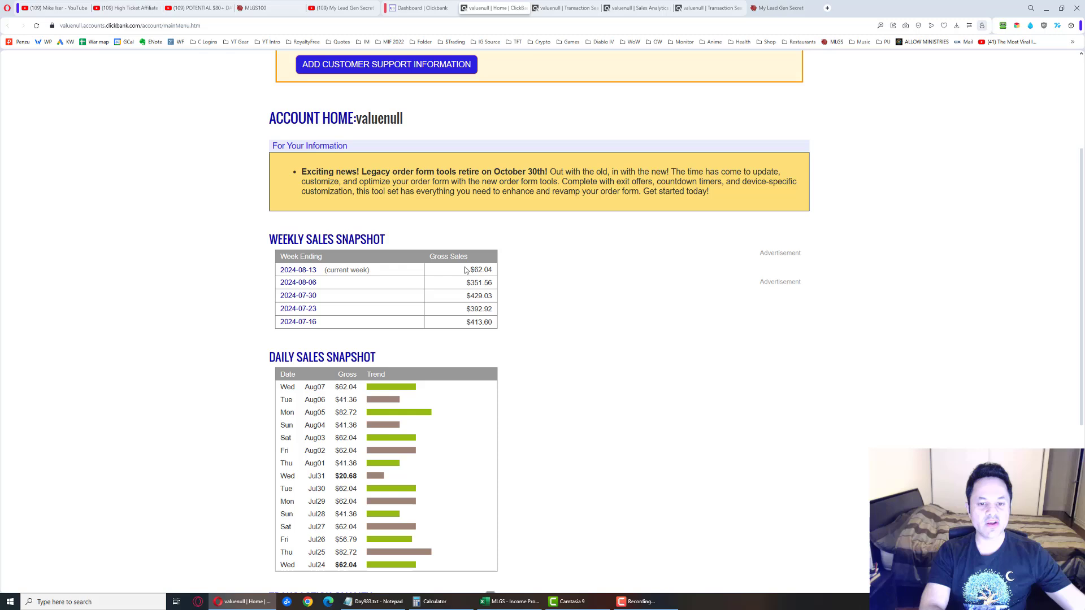
{"action": "left_click_drag", "start_coordinate": [466, 270], "coordinate": [489, 270]}
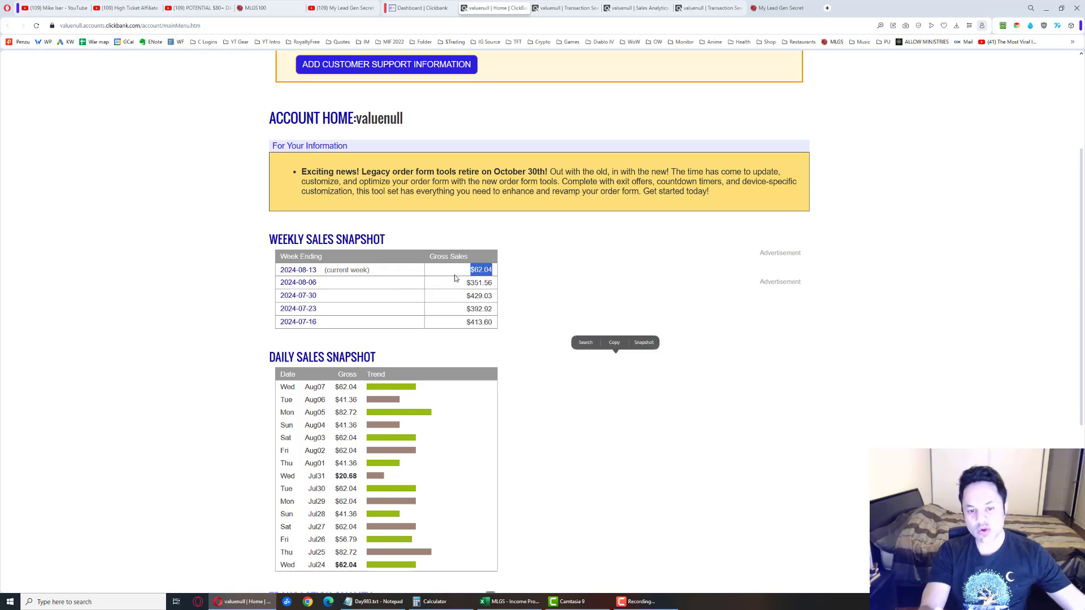
{"action": "left_click_drag", "start_coordinate": [467, 283], "coordinate": [492, 282]}
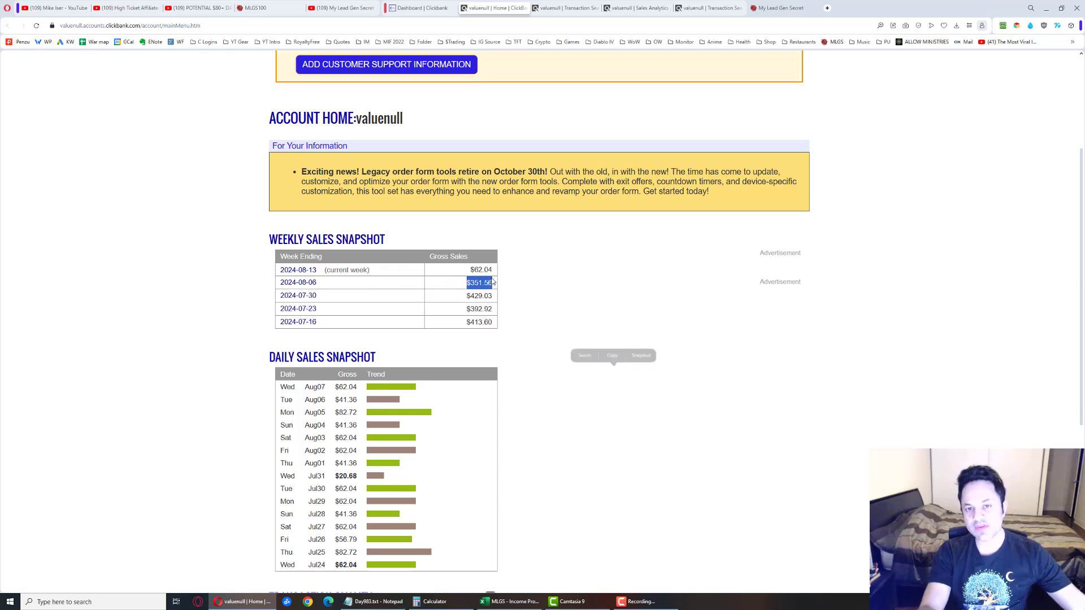
{"action": "left_click_drag", "start_coordinate": [323, 476], "coordinate": [365, 478]}
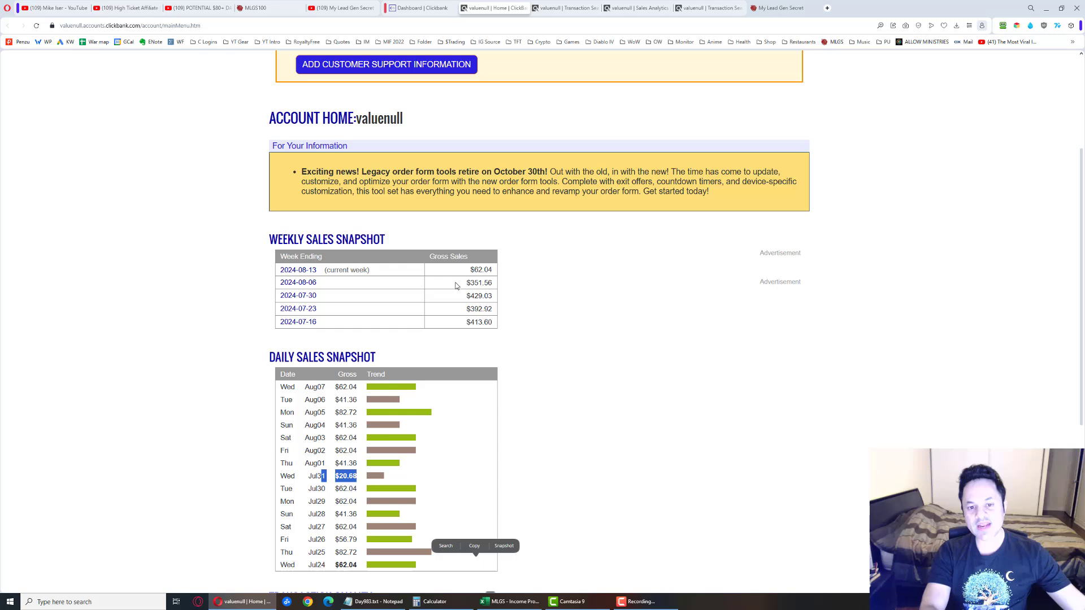
{"action": "mouse_move", "coordinate": [399, 309]}
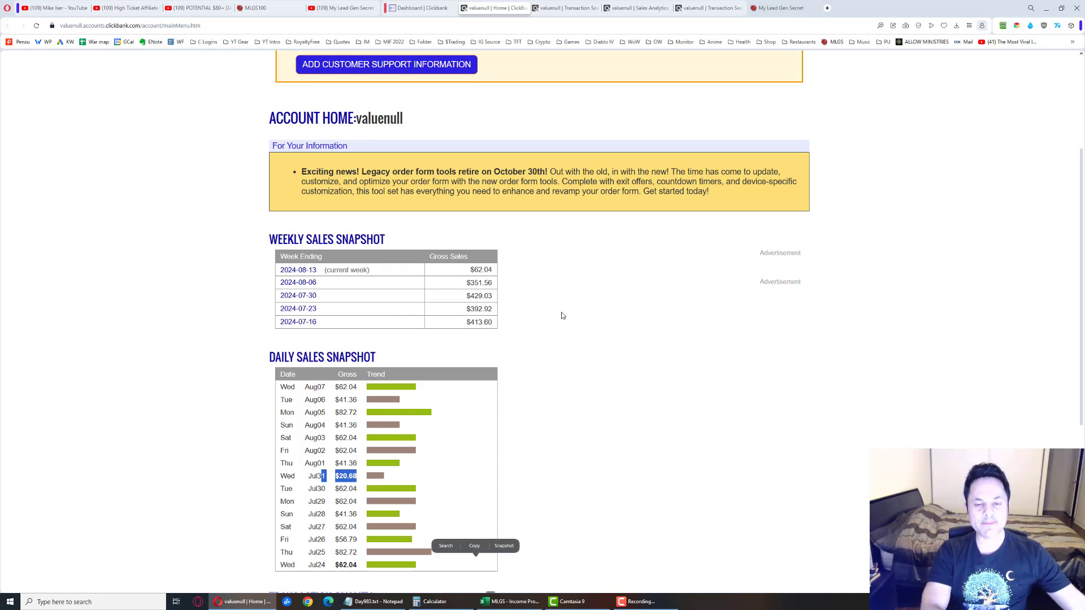
Review today's four transactions and highlight the second and fourth transactions' tracking IDs.
{"action": "left_click", "coordinate": [553, 8]}
{"action": "scroll", "coordinate": [262, 385], "scroll_direction": "down", "scroll_amount": 3}
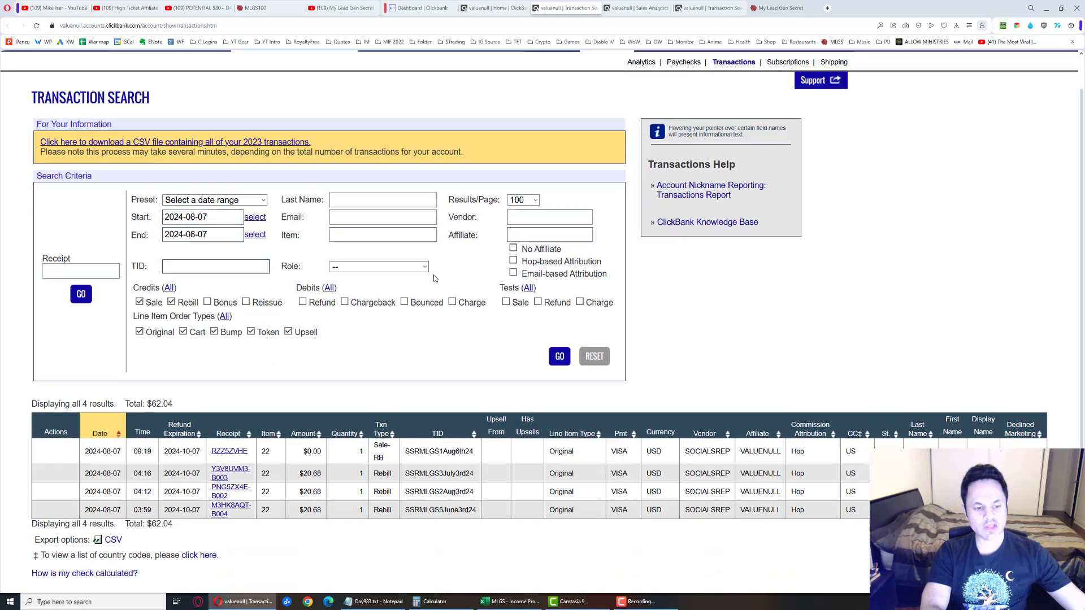
{"action": "scroll", "coordinate": [259, 378], "scroll_direction": "down", "scroll_amount": 2}
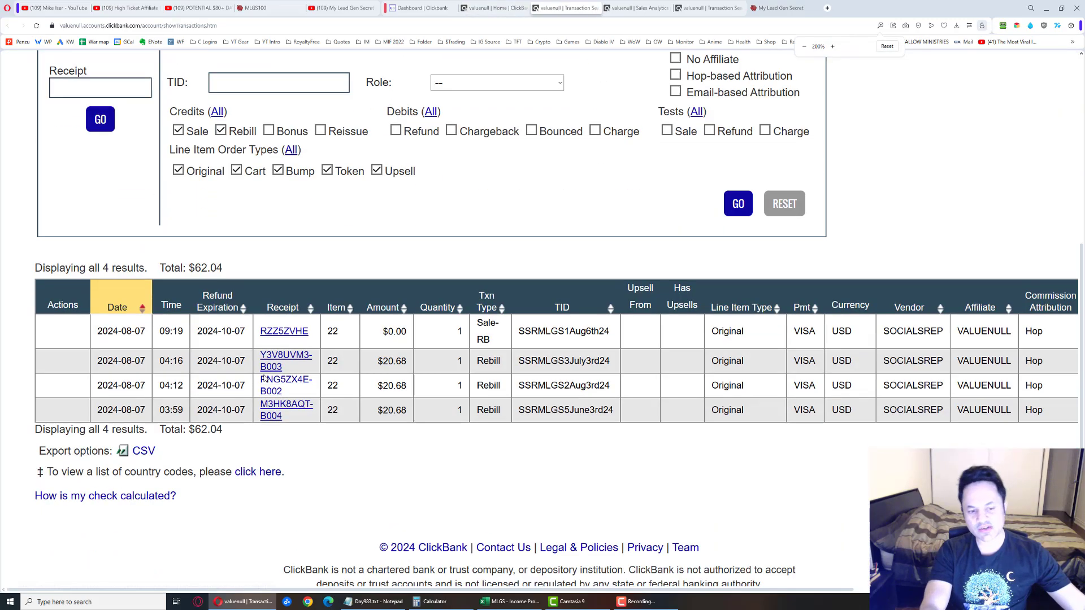
{"action": "scroll", "coordinate": [536, 423], "scroll_direction": "up", "scroll_amount": 5, "text": "ctrl"}
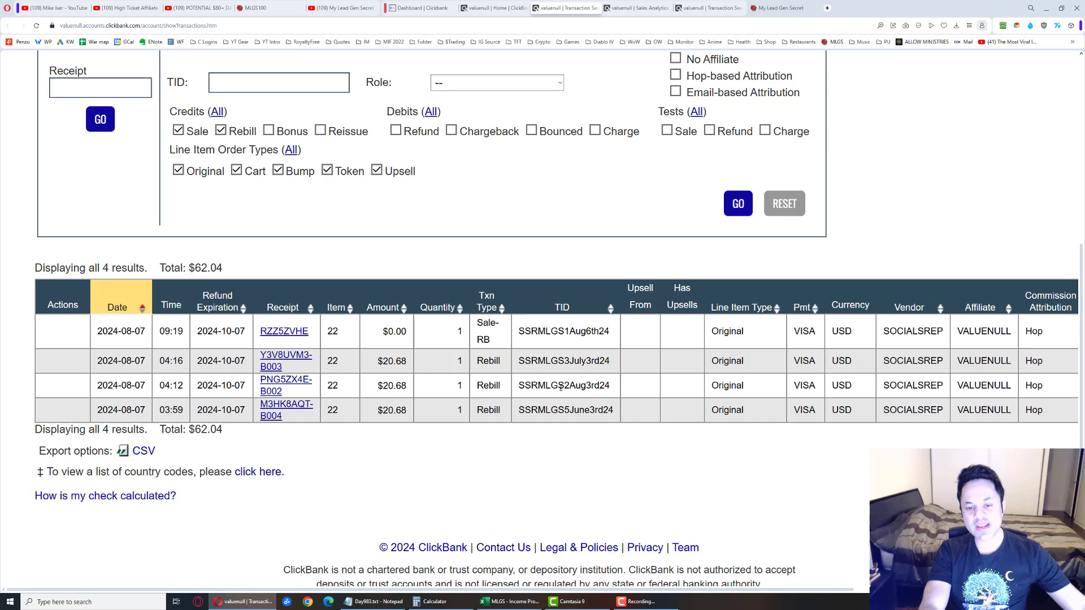
{"action": "left_click_drag", "start_coordinate": [551, 361], "coordinate": [579, 361]}
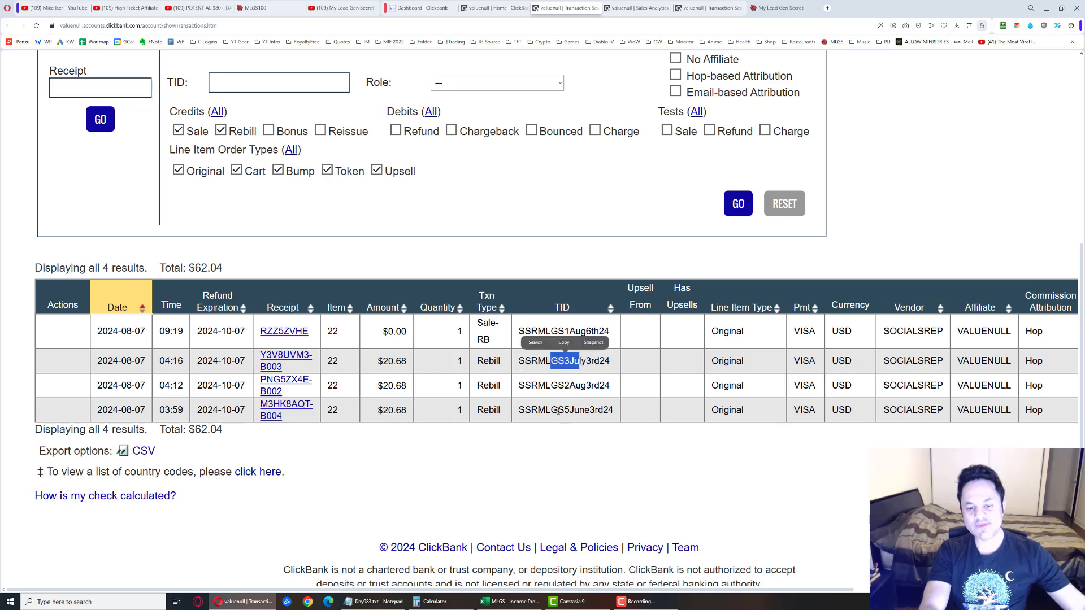
{"action": "left_click_drag", "start_coordinate": [558, 409], "coordinate": [584, 410]}
Re-sort the transactions by date and select the transaction rows.
{"action": "left_click", "coordinate": [144, 316]}
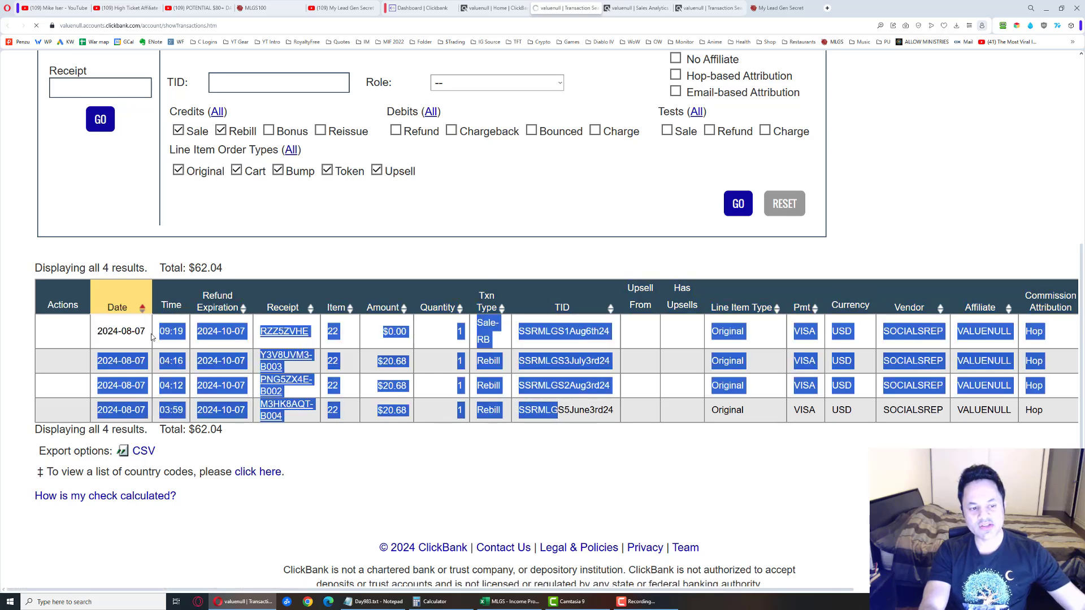
{"action": "scroll", "coordinate": [192, 339], "scroll_direction": "down", "scroll_amount": 5}
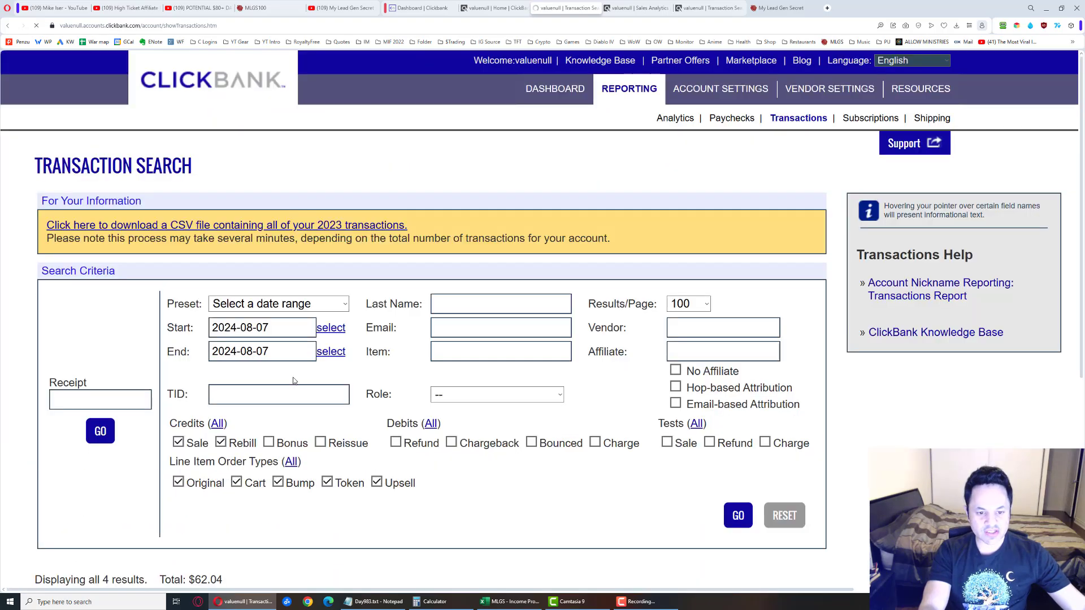
{"action": "scroll", "coordinate": [294, 381], "scroll_direction": "up", "scroll_amount": 5}
{"action": "scroll", "coordinate": [288, 385], "scroll_direction": "down", "scroll_amount": 5}
{"action": "left_click_drag", "start_coordinate": [118, 389], "coordinate": [548, 399]}
Open the Sales Analytics report, zoom out, and check the Table Data options without changes.
{"action": "left_click", "coordinate": [623, 7]}
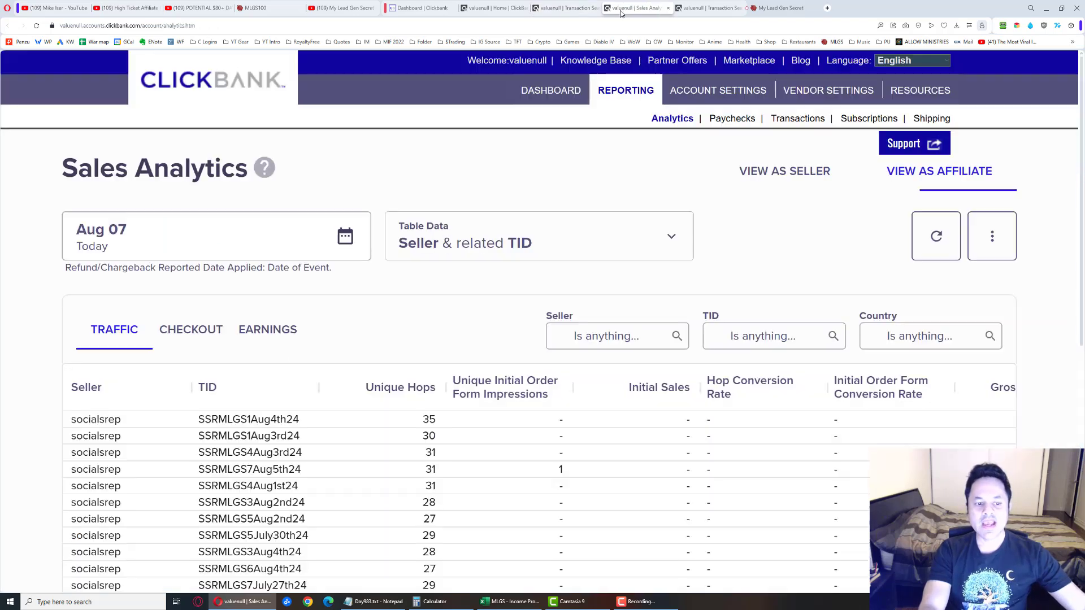
{"action": "scroll", "coordinate": [515, 218], "scroll_direction": "down", "scroll_amount": 2}
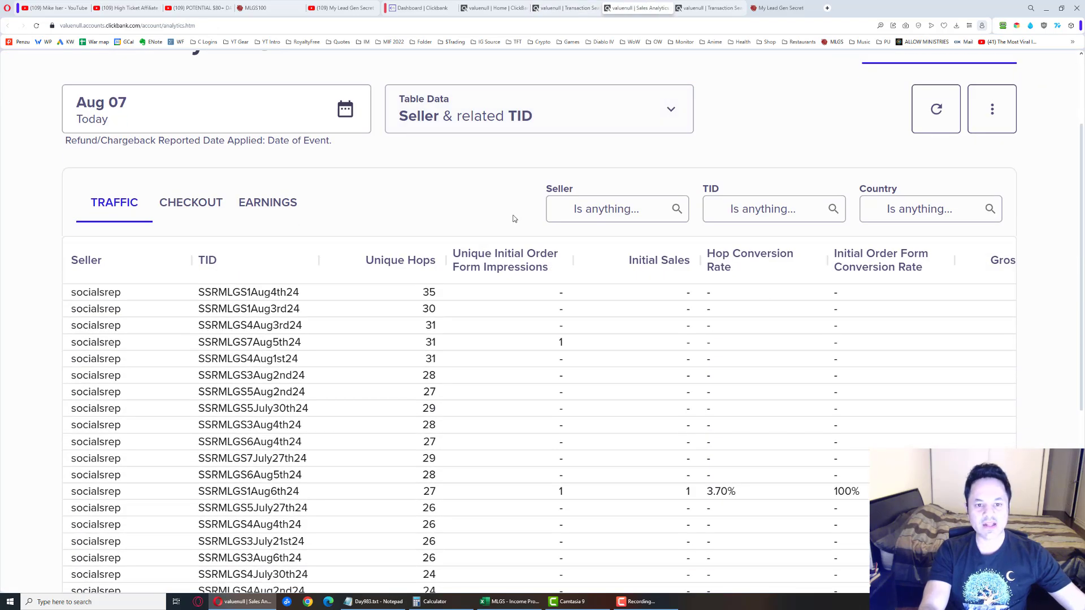
{"action": "key", "text": "ctrl+minus"}
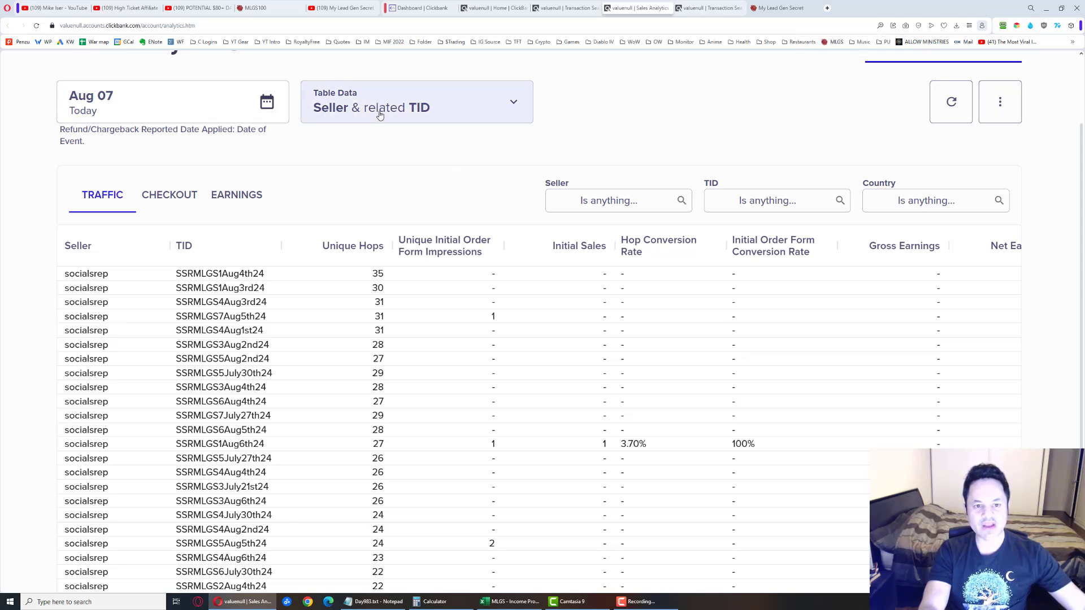
{"action": "left_click", "coordinate": [486, 113]}
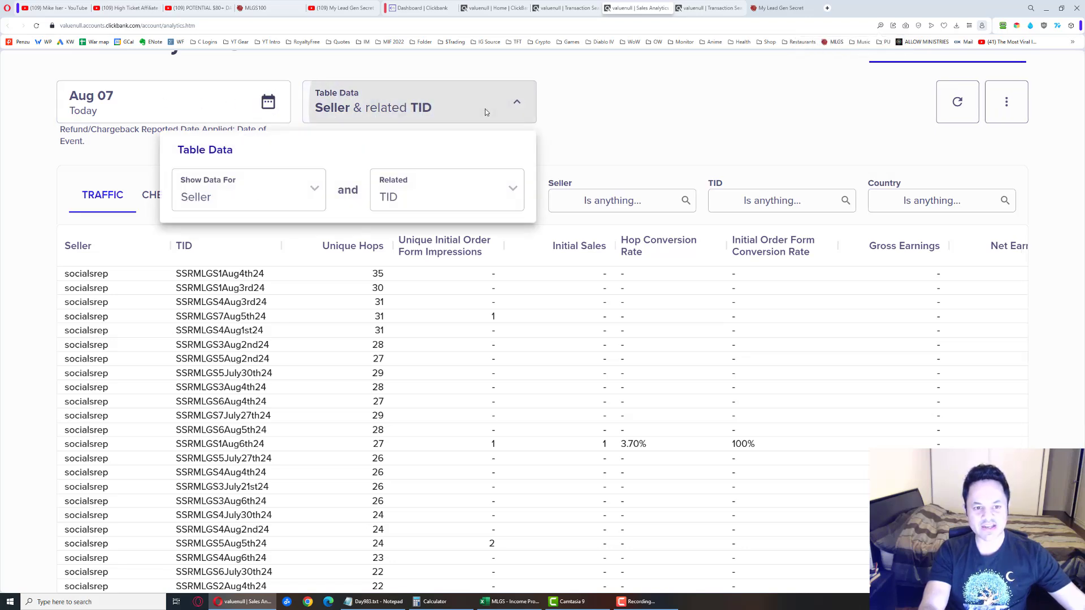
{"action": "left_click", "coordinate": [516, 190]}
{"action": "left_click", "coordinate": [639, 126]}
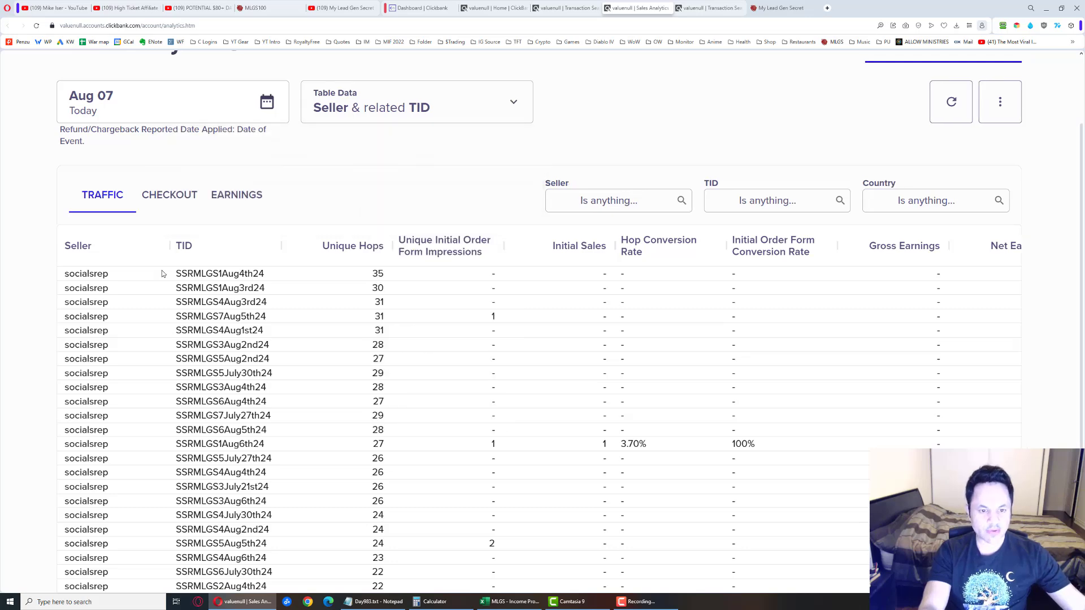
Scroll the traffic table and show Earnings: 1 initial sale, 3 rebills, $62.04.
{"action": "scroll", "coordinate": [83, 290], "scroll_direction": "down", "scroll_amount": 1}
{"action": "scroll", "coordinate": [83, 289], "scroll_direction": "down", "scroll_amount": 1}
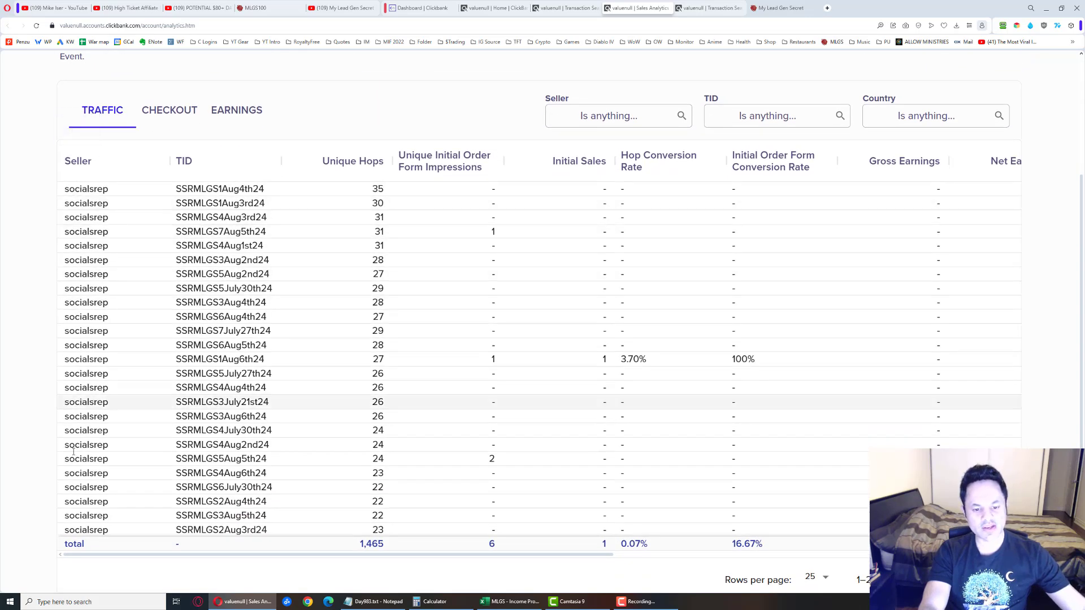
{"action": "scroll", "coordinate": [141, 471], "scroll_direction": "down", "scroll_amount": 2}
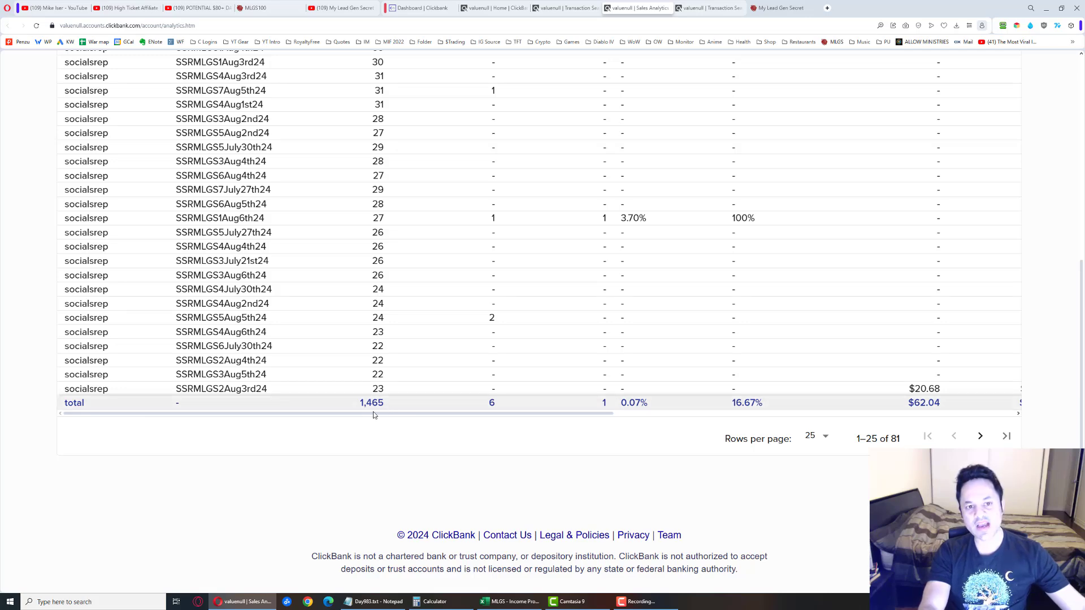
{"action": "scroll", "coordinate": [373, 361], "scroll_direction": "up", "scroll_amount": 10}
{"action": "scroll", "coordinate": [367, 363], "scroll_direction": "down", "scroll_amount": 10}
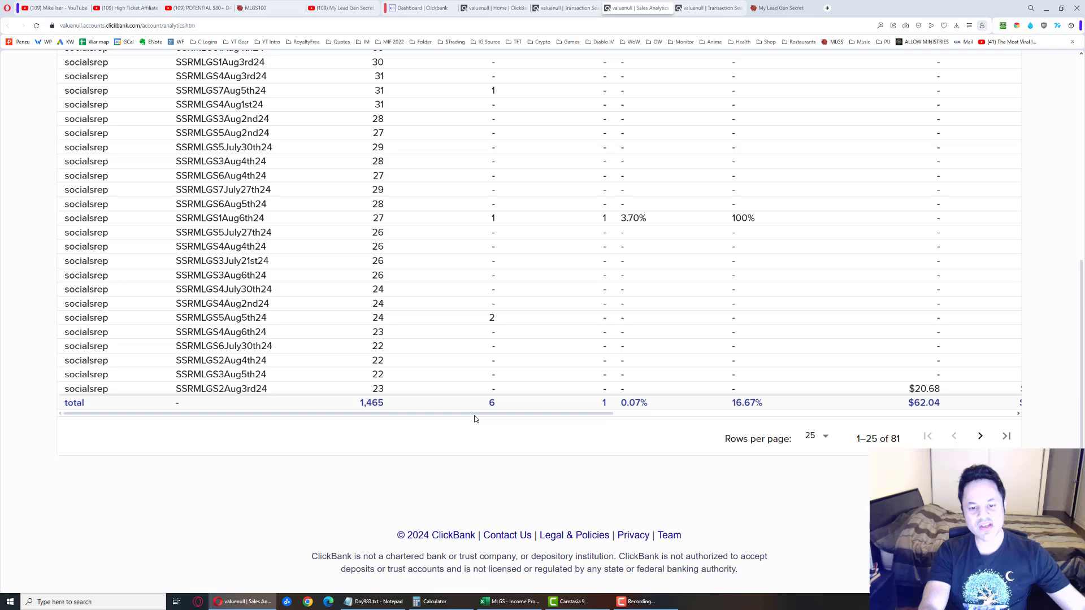
{"action": "scroll", "coordinate": [474, 418], "scroll_direction": "up", "scroll_amount": 3}
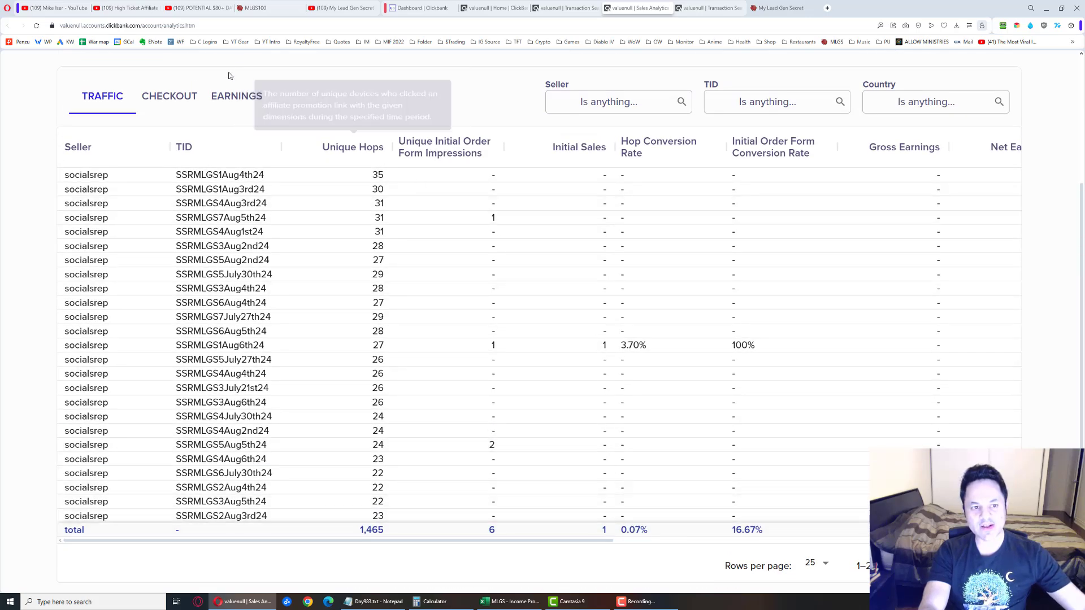
{"action": "left_click", "coordinate": [233, 95]}
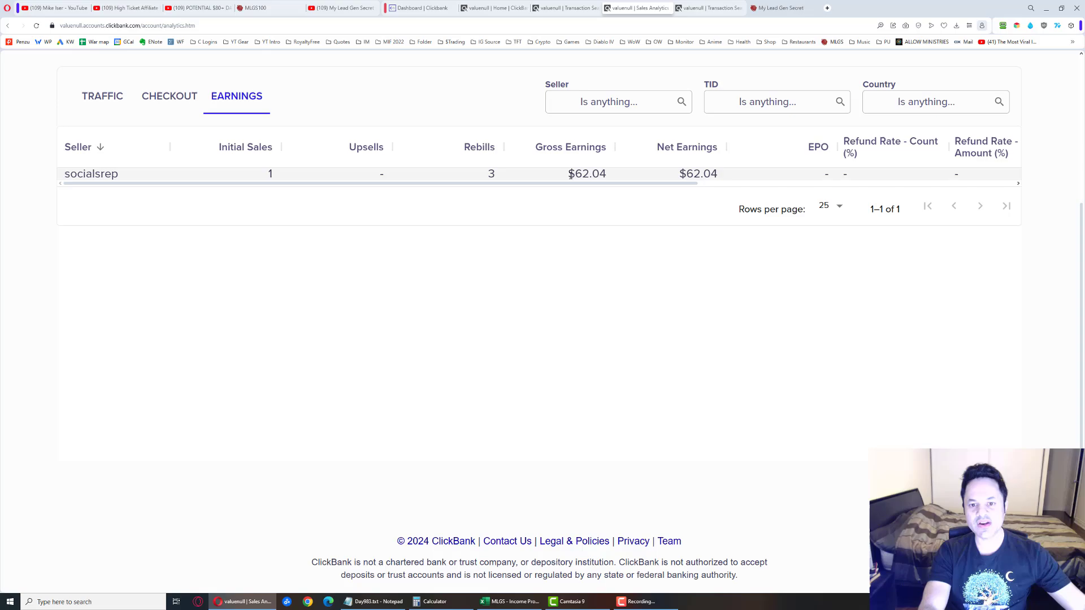
Mark the four 2024-07-09 rebill rows in the 95-result search, then bring up the MLGS Income Projections workbook.
{"action": "key", "text": "ctrl+Tab"}
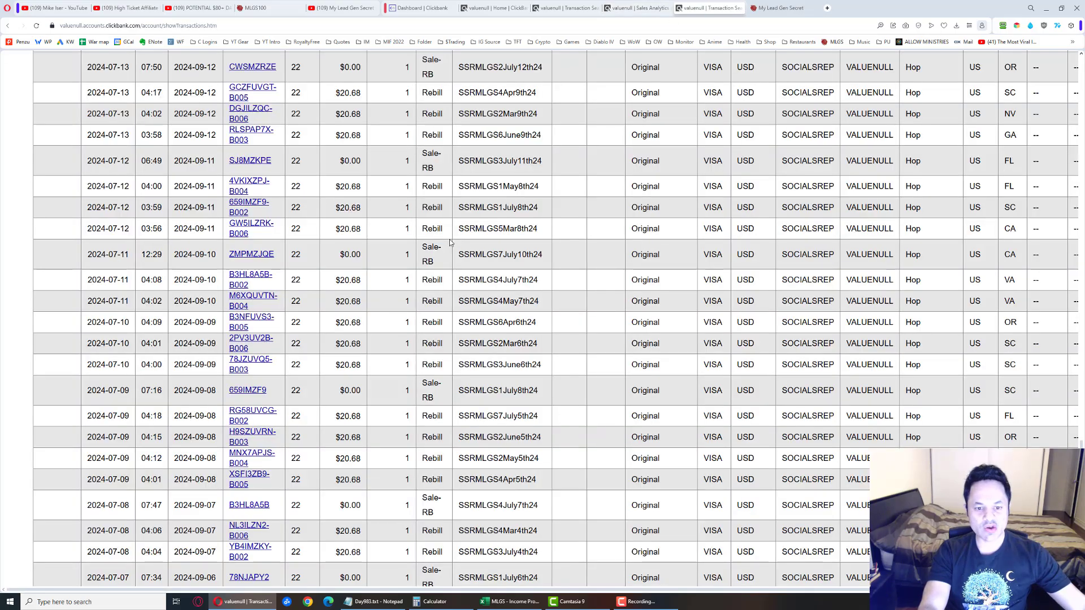
{"action": "scroll", "coordinate": [438, 236], "scroll_direction": "down", "scroll_amount": 3}
{"action": "scroll", "coordinate": [418, 226], "scroll_direction": "up", "scroll_amount": 3}
{"action": "scroll", "coordinate": [406, 218], "scroll_direction": "down", "scroll_amount": 2}
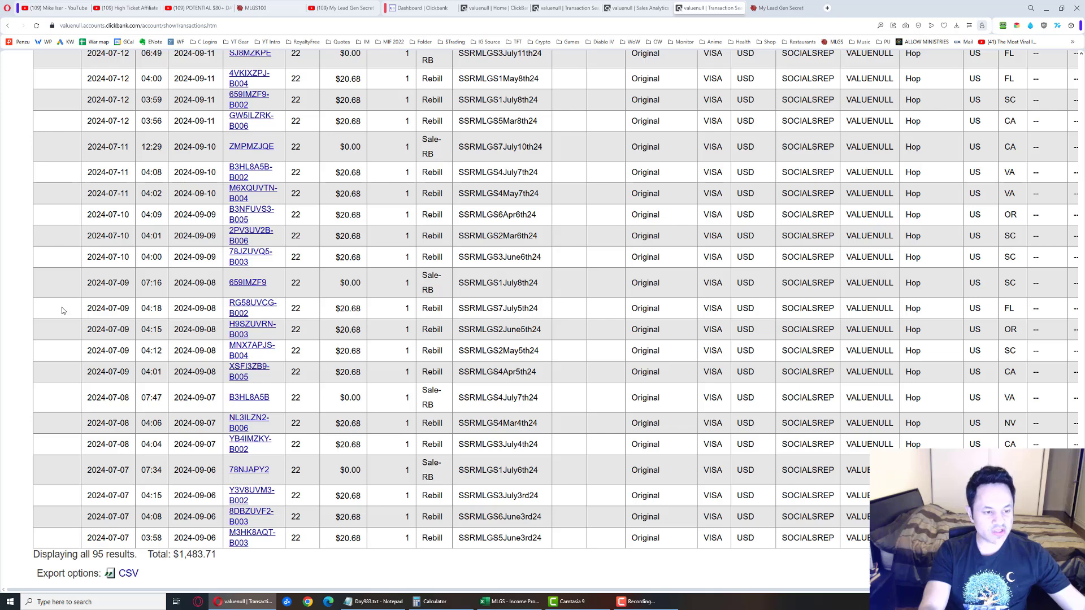
{"action": "left_click_drag", "start_coordinate": [62, 310], "coordinate": [377, 376]}
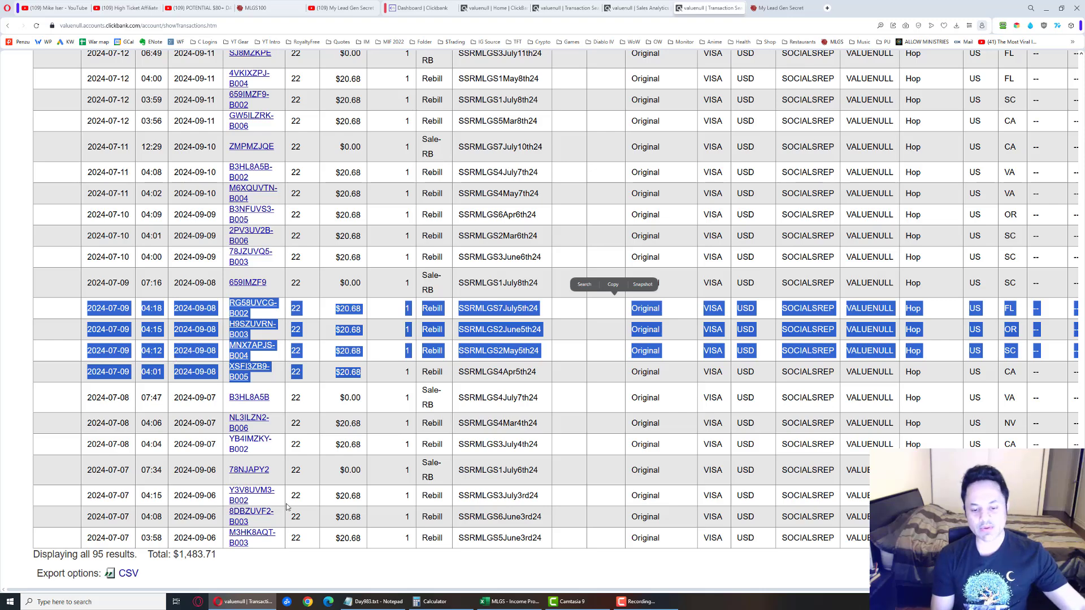
{"action": "left_click", "coordinate": [508, 601]}
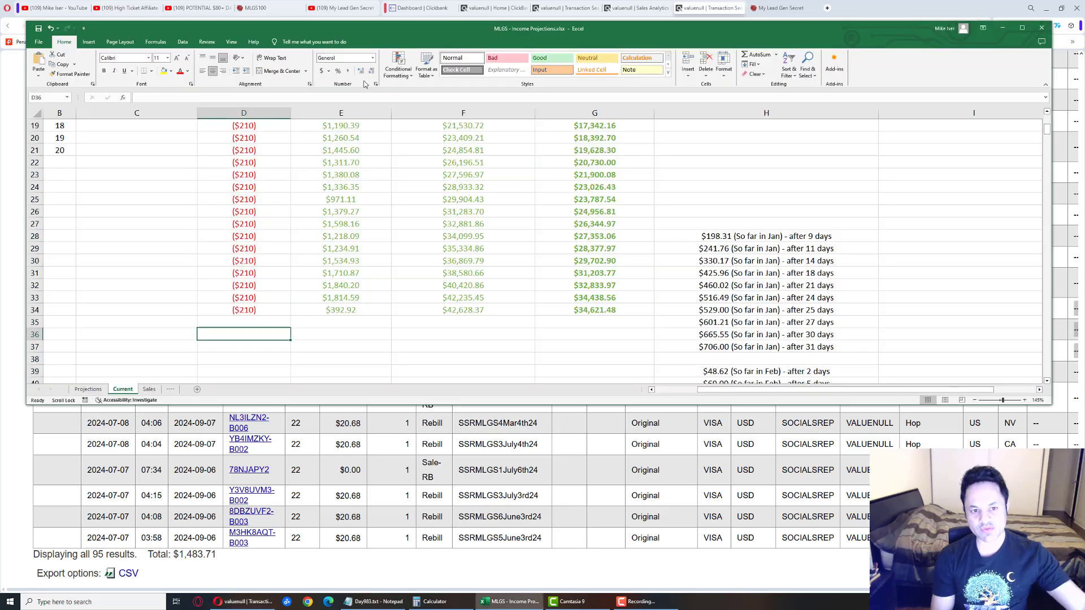
Maximise the workbook and check row 34 totals: $42,628.37 gross and $34,621.48 net running income.
{"action": "double_click", "coordinate": [300, 33]}
{"action": "scroll", "coordinate": [288, 186], "scroll_direction": "up", "scroll_amount": 6}
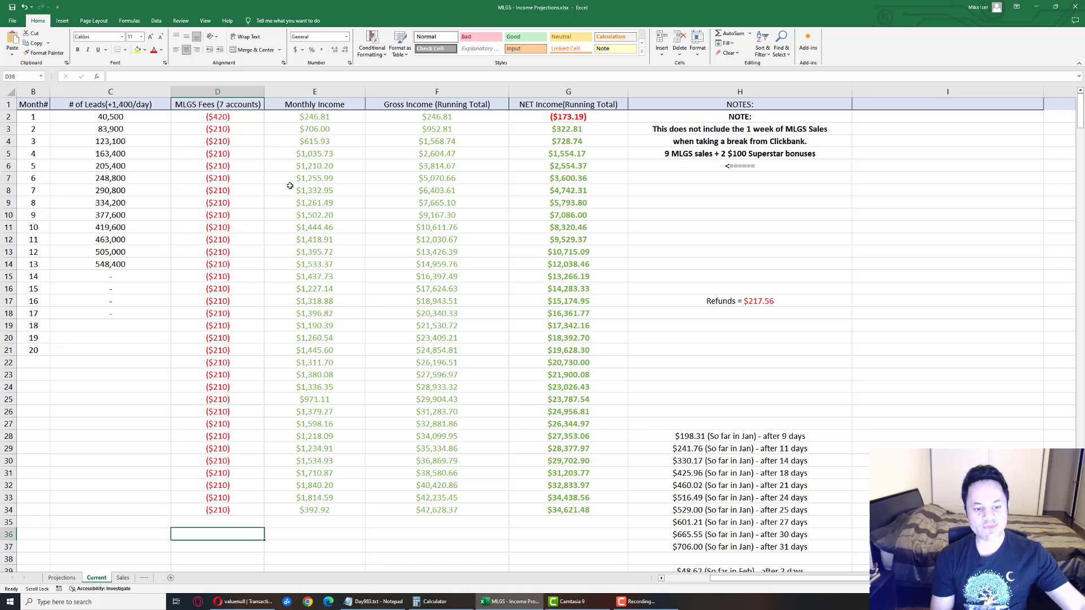
{"action": "left_click", "coordinate": [290, 510]}
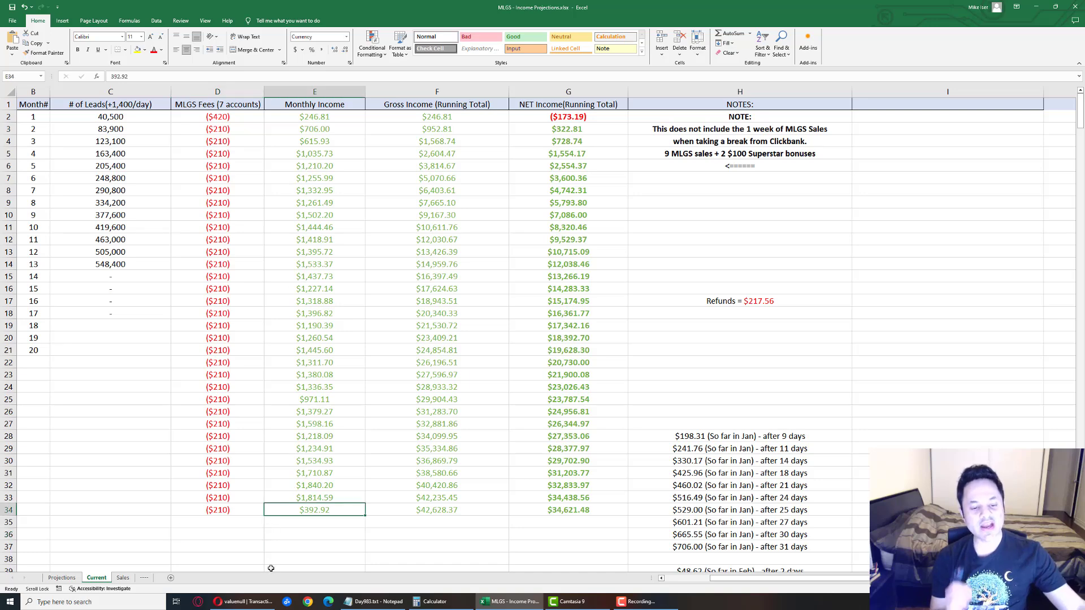
{"action": "left_click", "coordinate": [404, 509]}
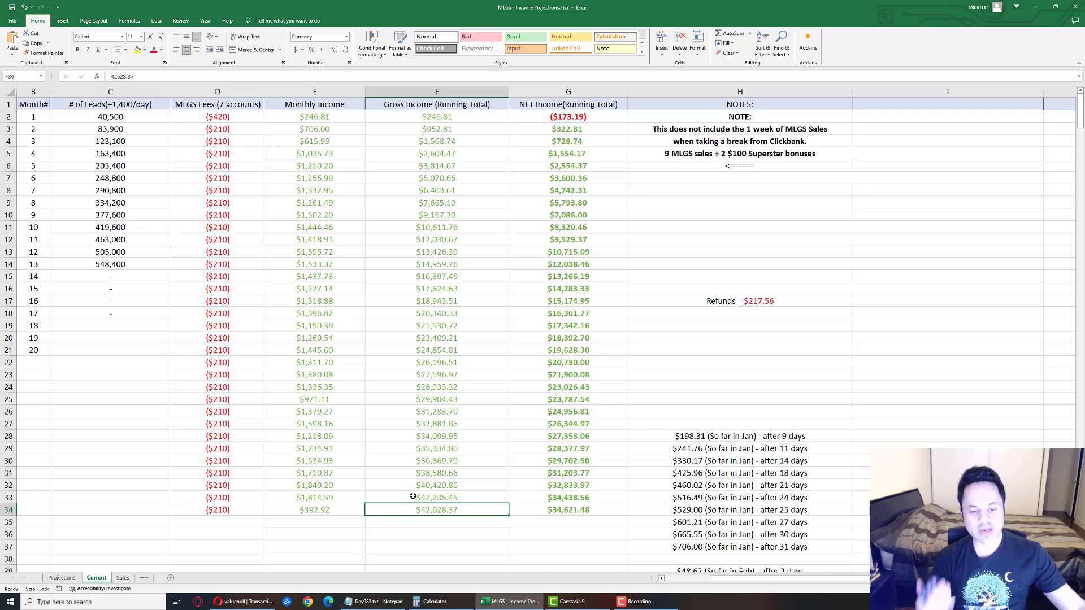
{"action": "left_click", "coordinate": [523, 509]}
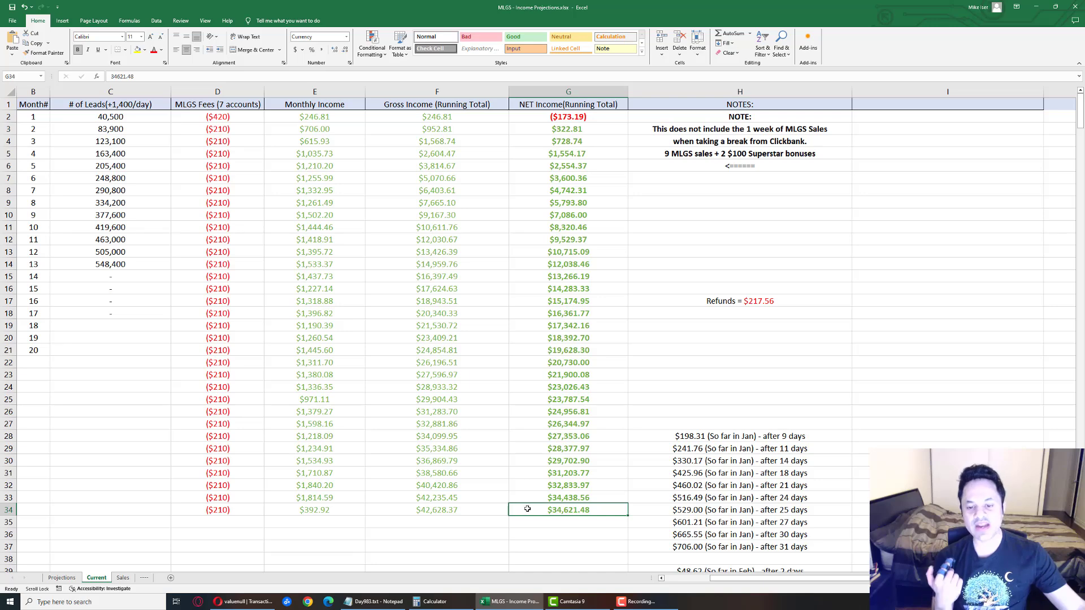
{"action": "left_click", "coordinate": [123, 578]}
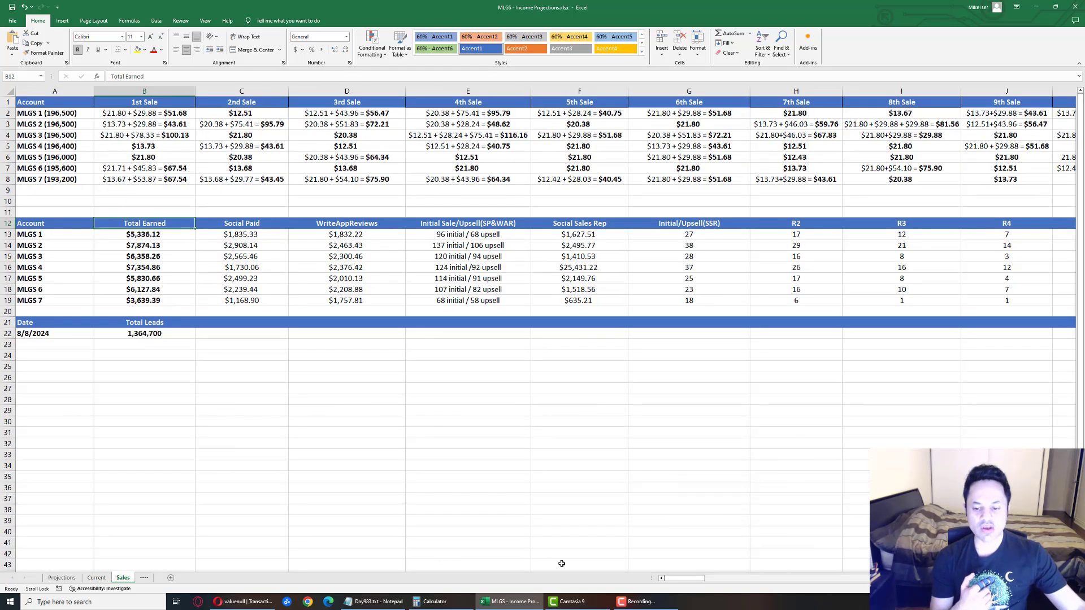
{"action": "left_click", "coordinate": [243, 601]}
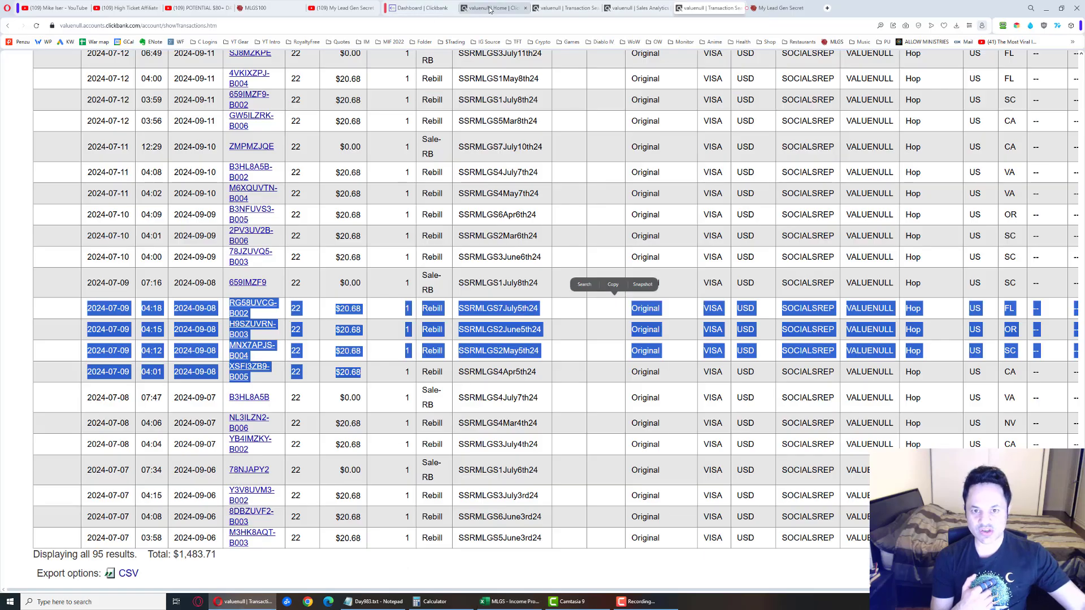
{"action": "left_click", "coordinate": [571, 14]}
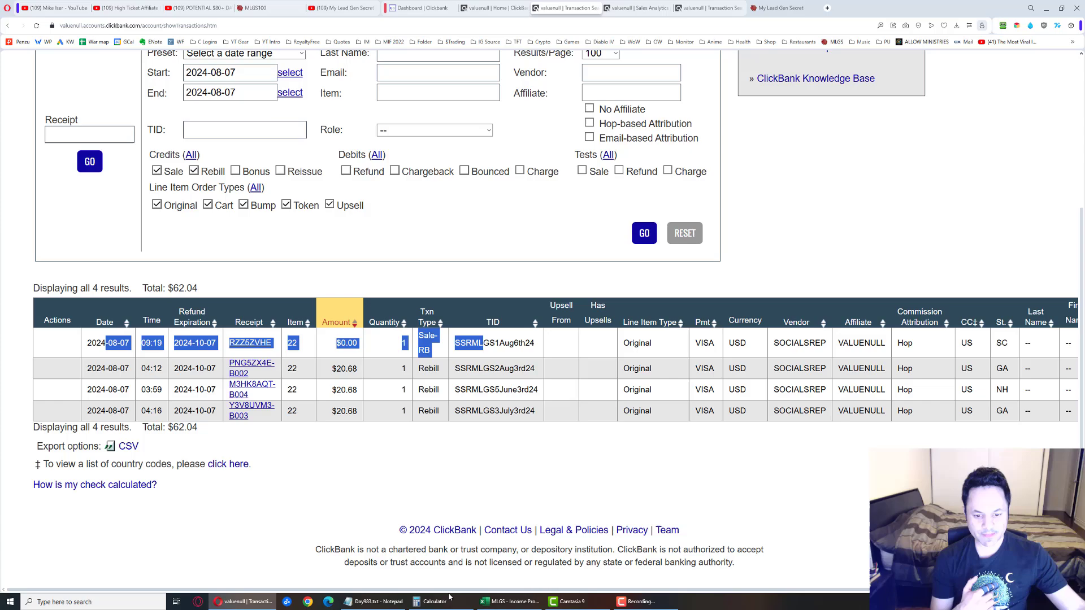
{"action": "left_click", "coordinate": [509, 602]}
{"action": "left_click_drag", "start_coordinate": [678, 579], "coordinate": [706, 578]}
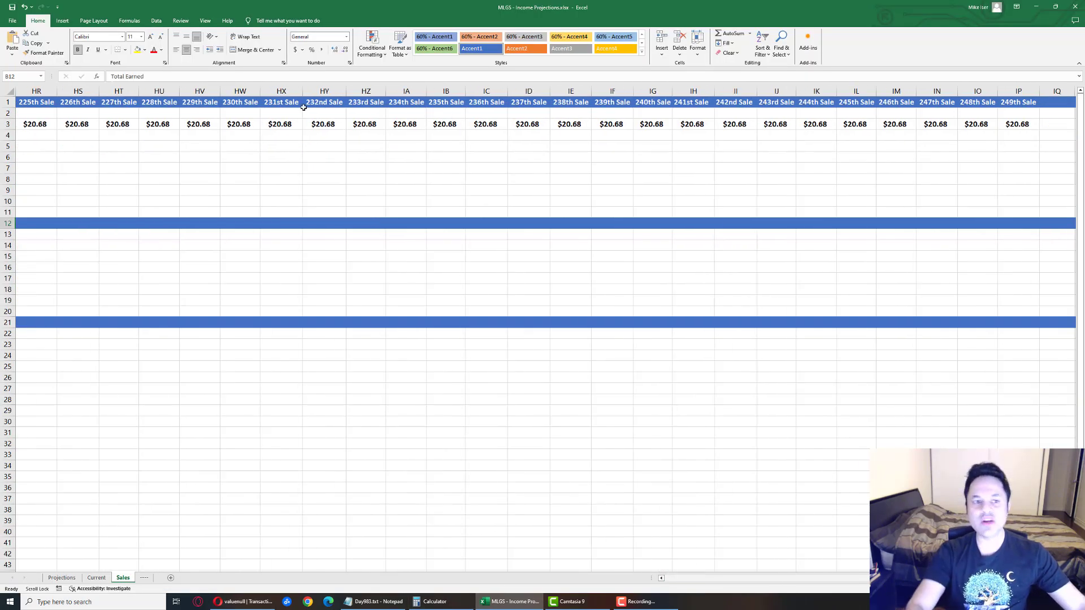
{"action": "left_click", "coordinate": [99, 134]}
{"action": "scroll", "coordinate": [100, 134], "scroll_direction": "left", "scroll_amount": 15}
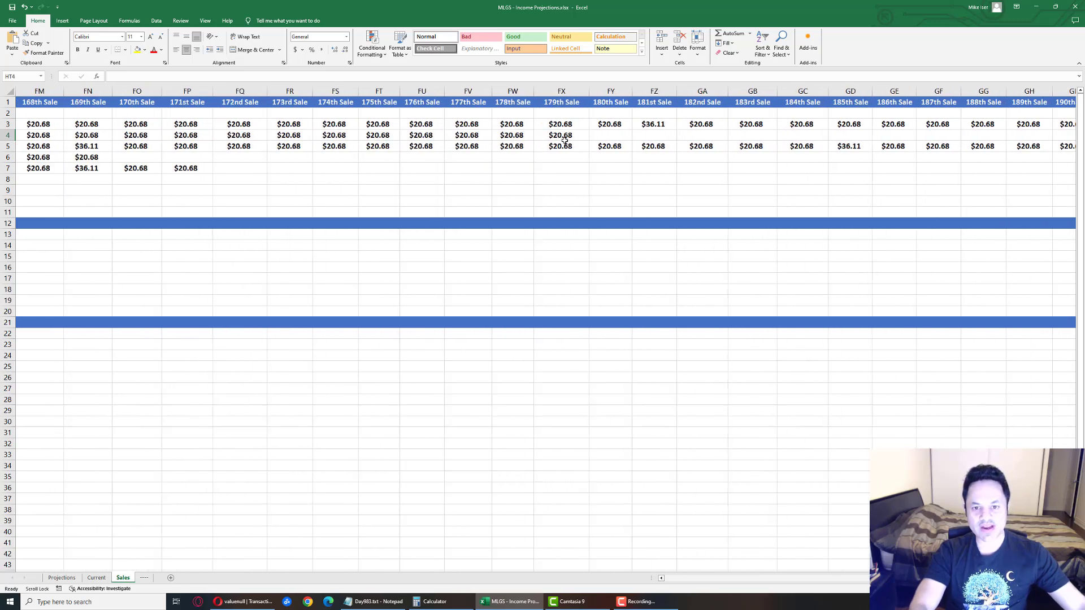
{"action": "left_click", "coordinate": [80, 158]}
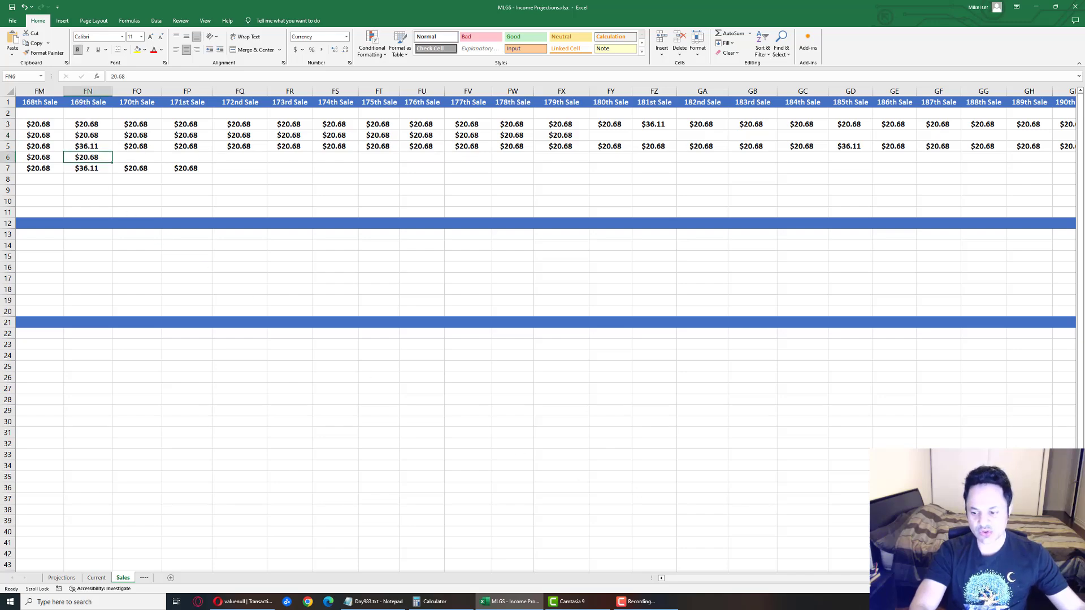
{"action": "key", "text": "Home"}
{"action": "left_click", "coordinate": [127, 247]}
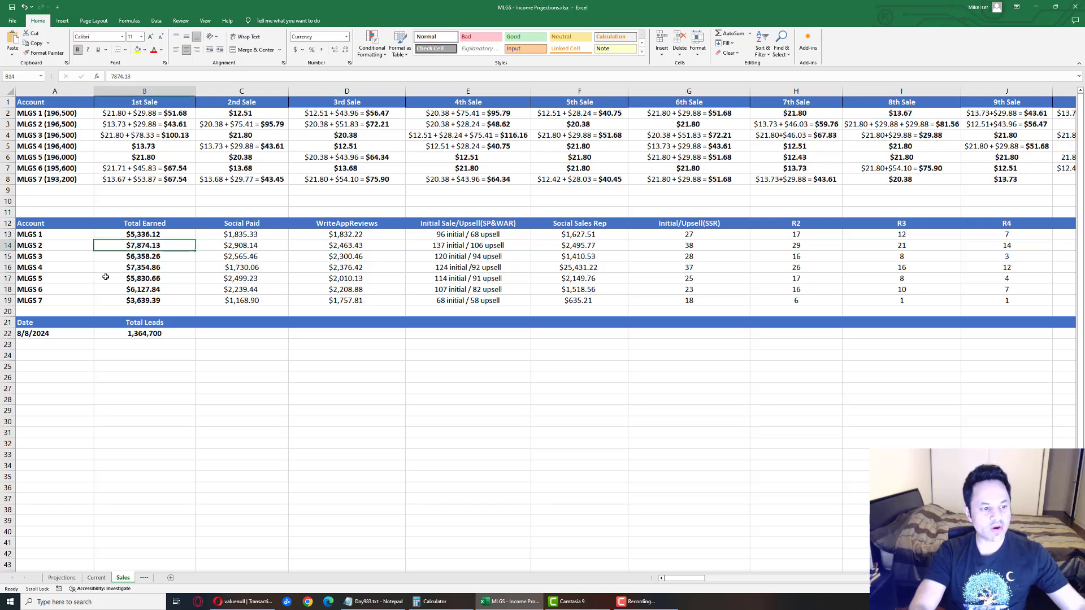
Check the Total Earned for MLGS 3 and MLGS 5 and the Total Leads figure.
{"action": "left_click", "coordinate": [111, 259]}
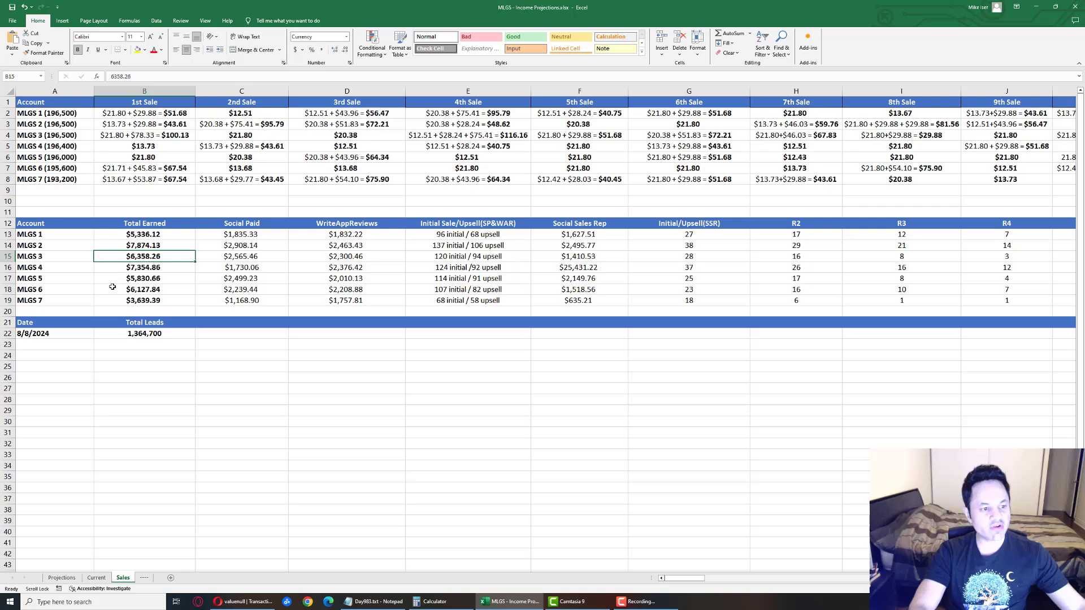
{"action": "left_click", "coordinate": [107, 279]}
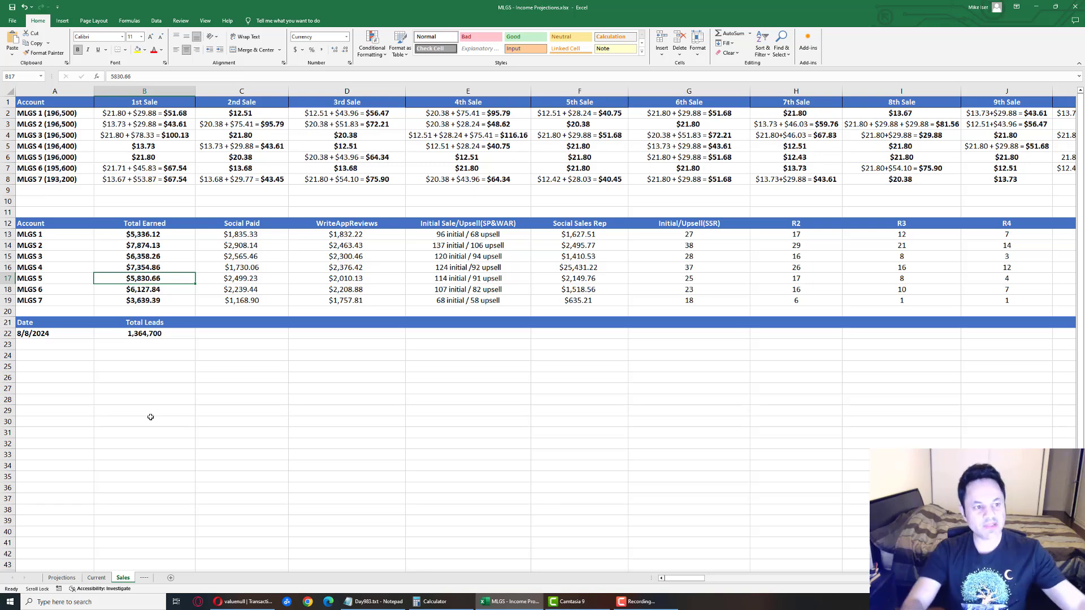
{"action": "left_click", "coordinate": [116, 335]}
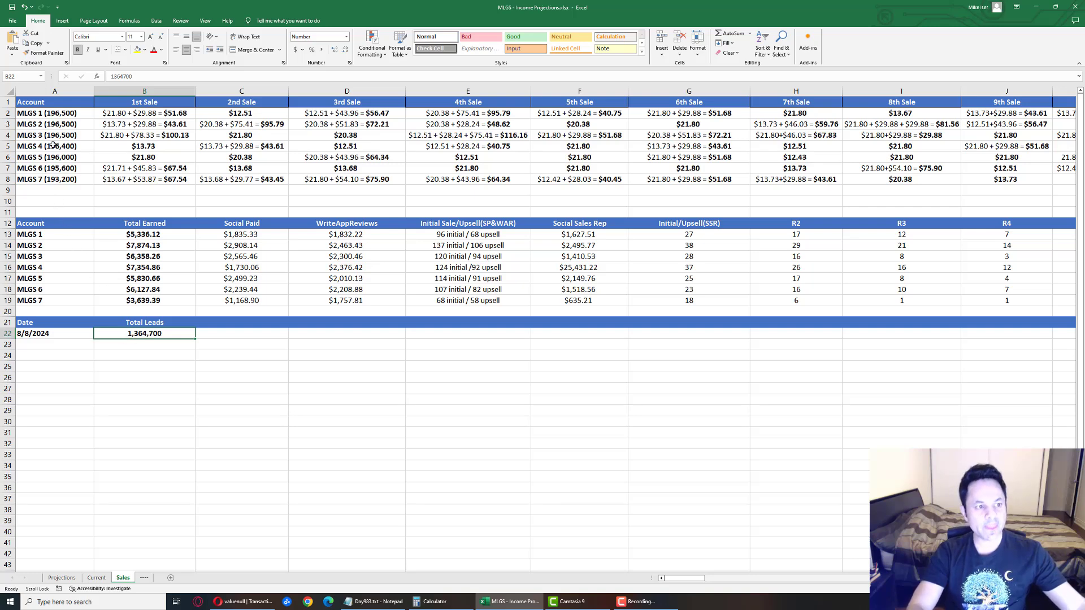
Highlight the MLGS 1–7 account labels, then switch to the browser's Day #982 YouTube page.
{"action": "left_click", "coordinate": [53, 115]}
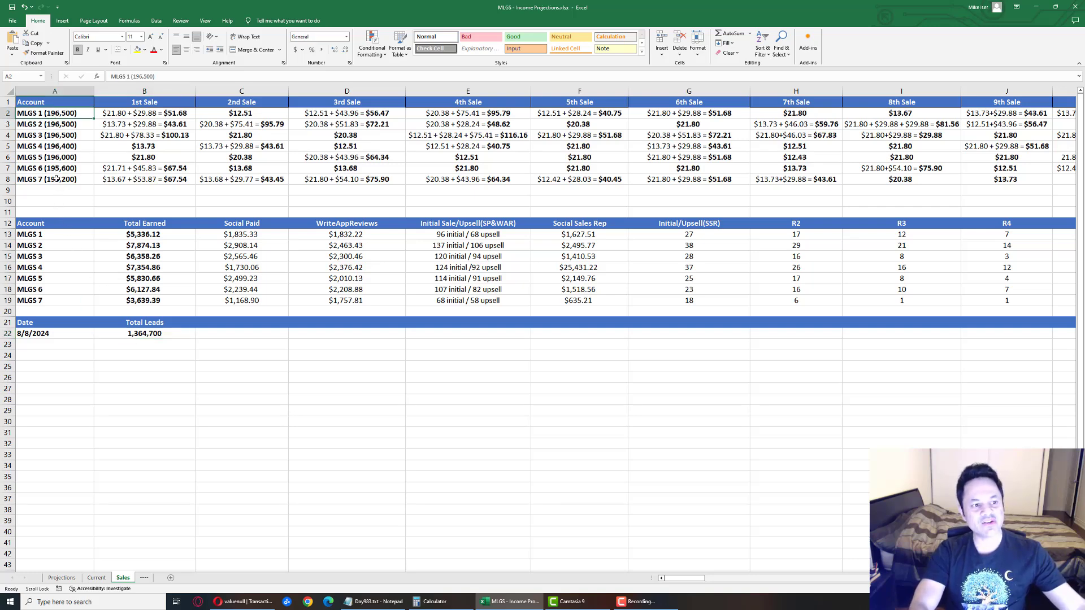
{"action": "key", "text": "Down"}
{"action": "key", "text": "Down"}
{"action": "key", "text": "Down"}
{"action": "key", "text": "Down"}
{"action": "key", "text": "Down"}
{"action": "key", "text": "Down"}
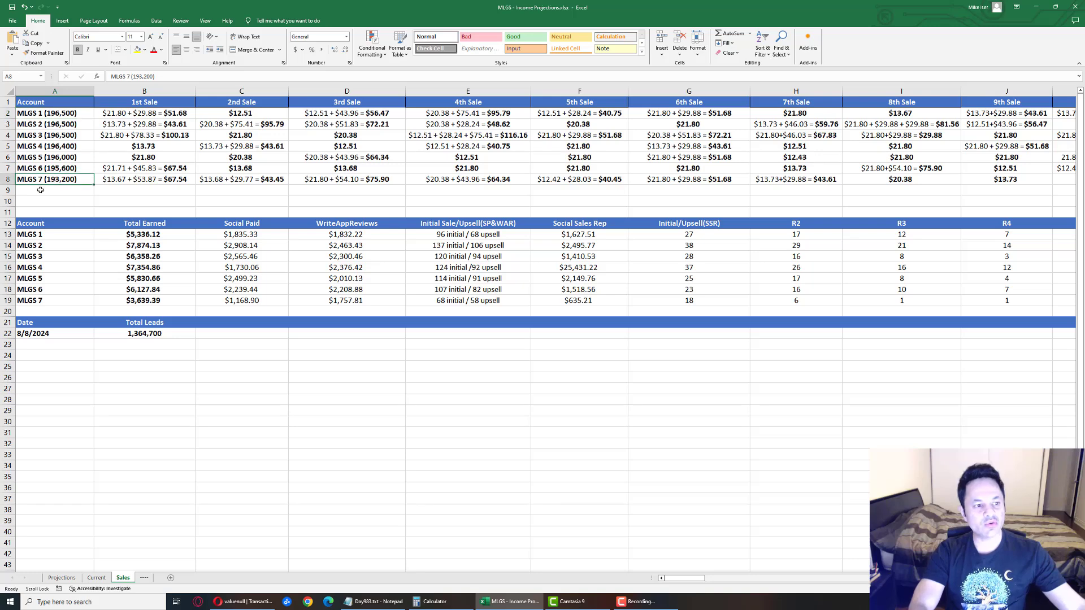
{"action": "left_click", "coordinate": [51, 113], "text": "shift"}
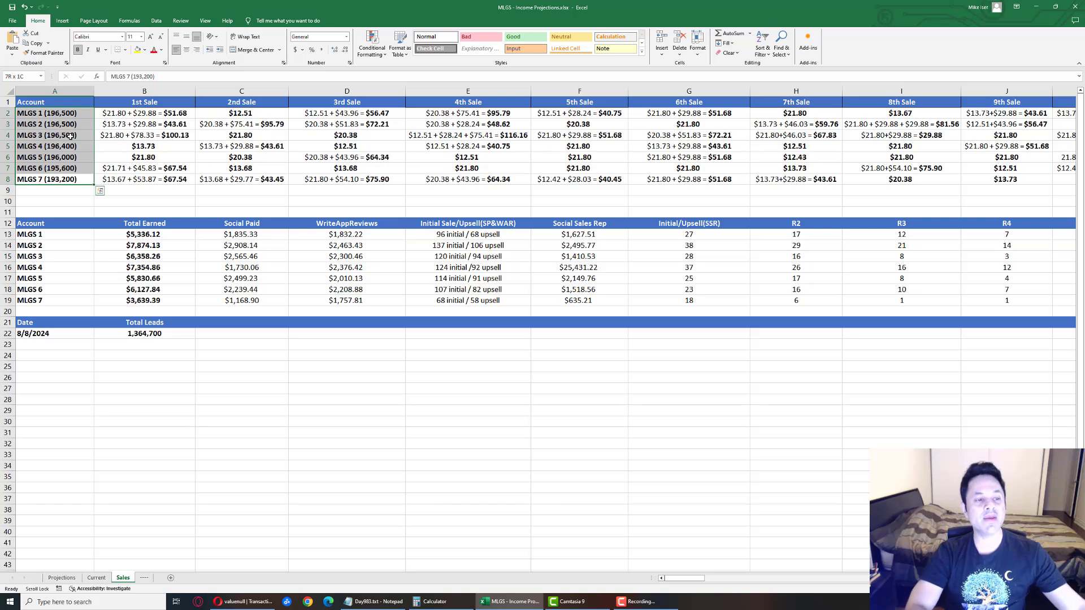
{"action": "left_click", "coordinate": [68, 135]}
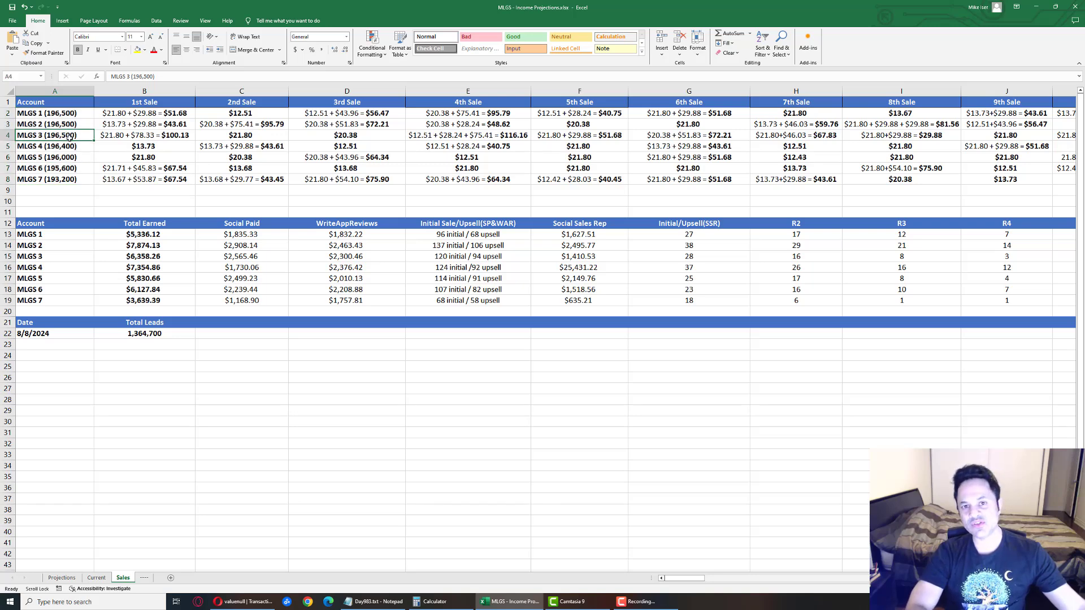
{"action": "left_click", "coordinate": [50, 114]}
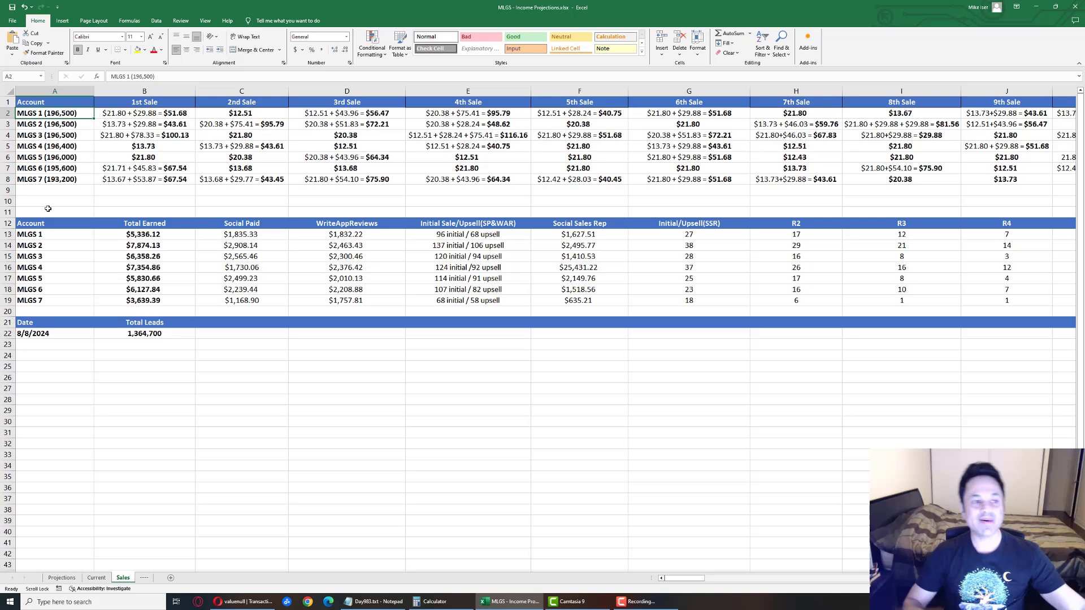
{"action": "left_click_drag", "start_coordinate": [50, 177], "coordinate": [28, 116]}
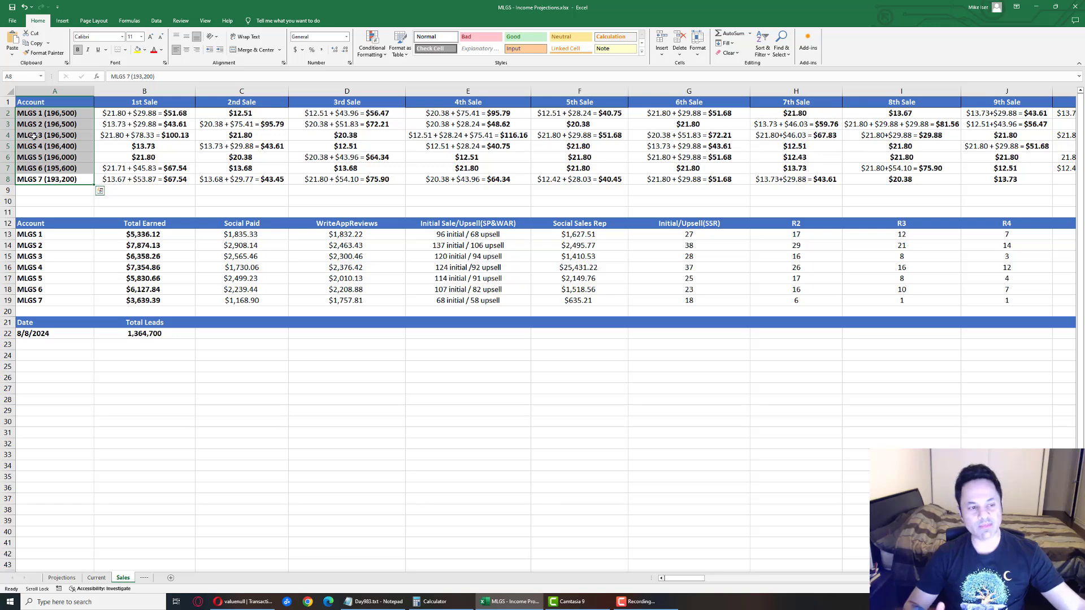
{"action": "left_click", "coordinate": [54, 199]}
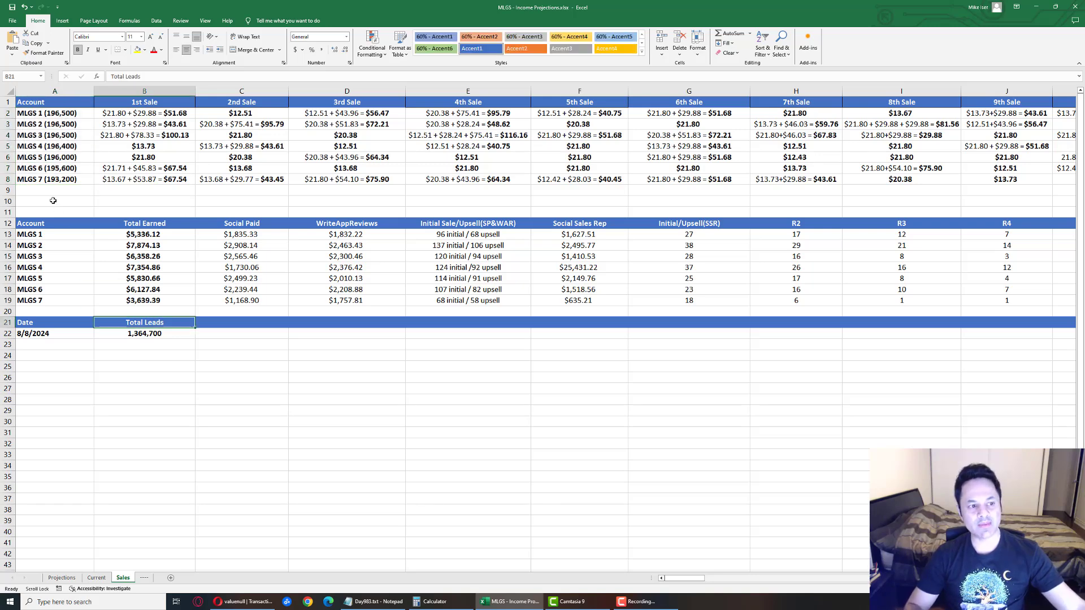
{"action": "left_click_drag", "start_coordinate": [47, 114], "coordinate": [54, 180]}
{"action": "left_click", "coordinate": [134, 351]}
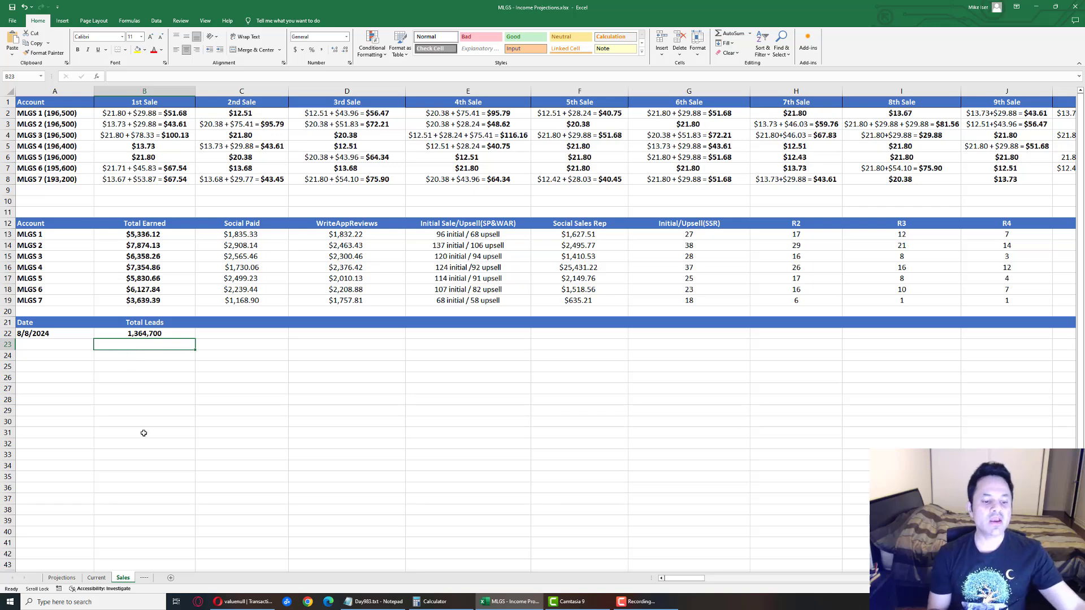
{"action": "left_click", "coordinate": [243, 601]}
{"action": "left_click", "coordinate": [198, 7]}
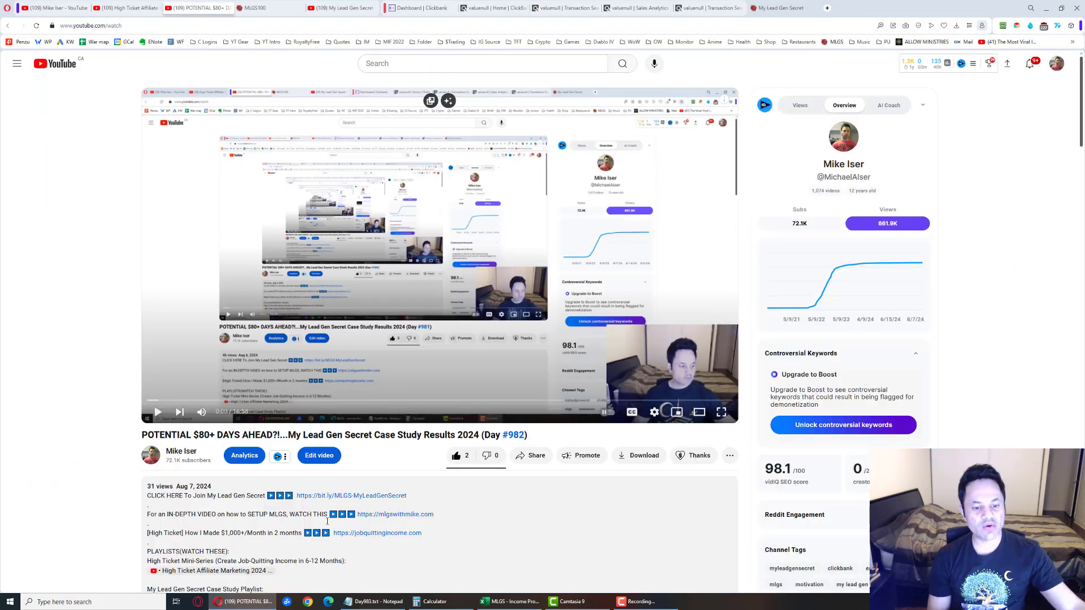
{"action": "left_click_drag", "start_coordinate": [408, 497], "coordinate": [297, 496]}
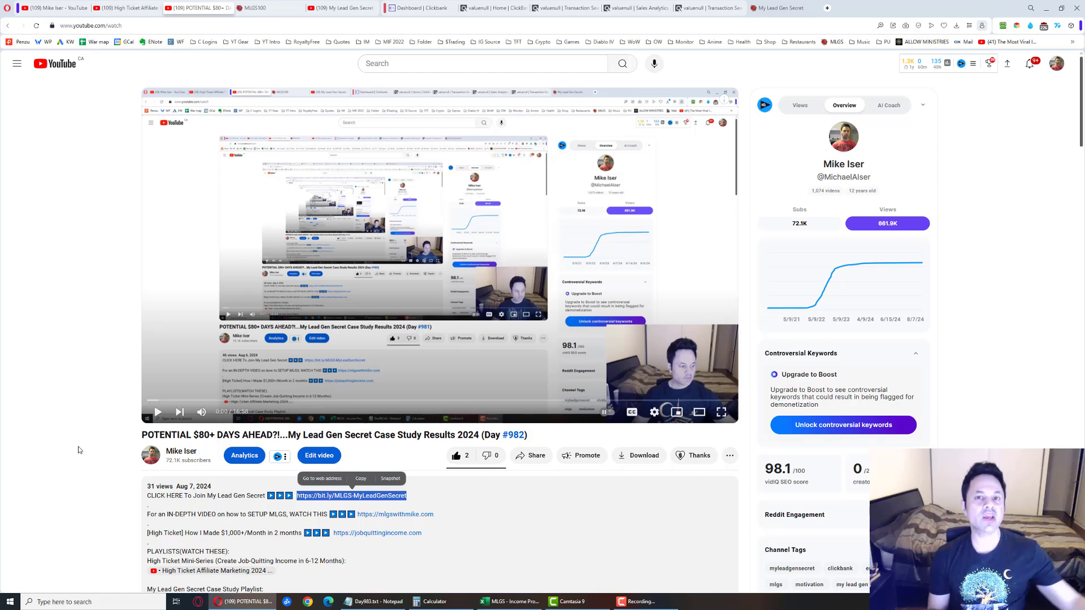
{"action": "left_click", "coordinate": [41, 136]}
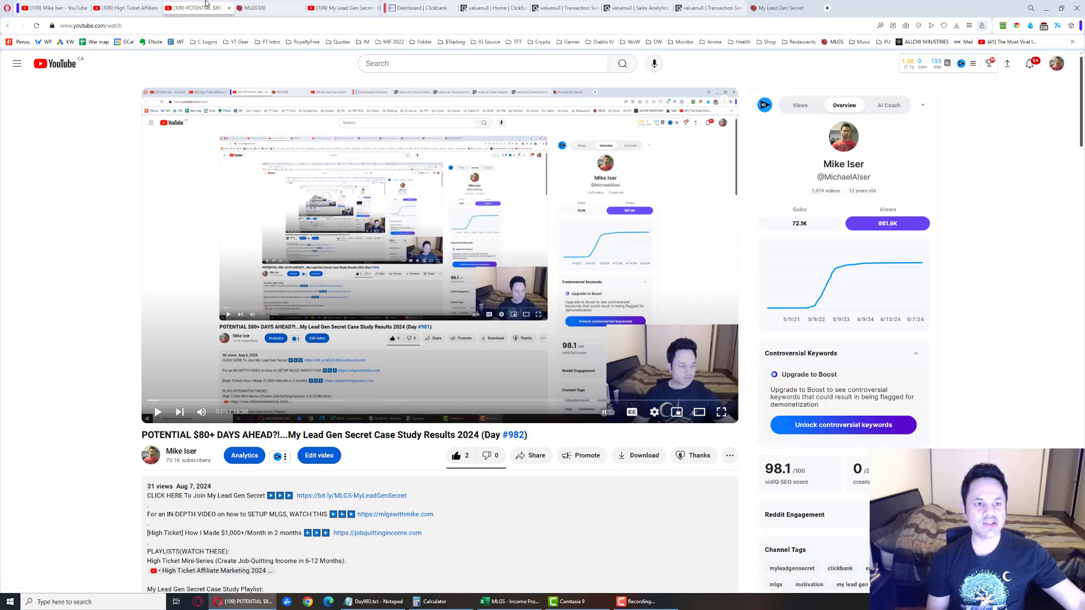
Browse the MLGS100 sales page, try JOIN MLGS NOW, close the sign-up popup, and return to the dashboard.
{"action": "left_click", "coordinate": [257, 8]}
{"action": "scroll", "coordinate": [85, 206], "scroll_direction": "down", "scroll_amount": 6}
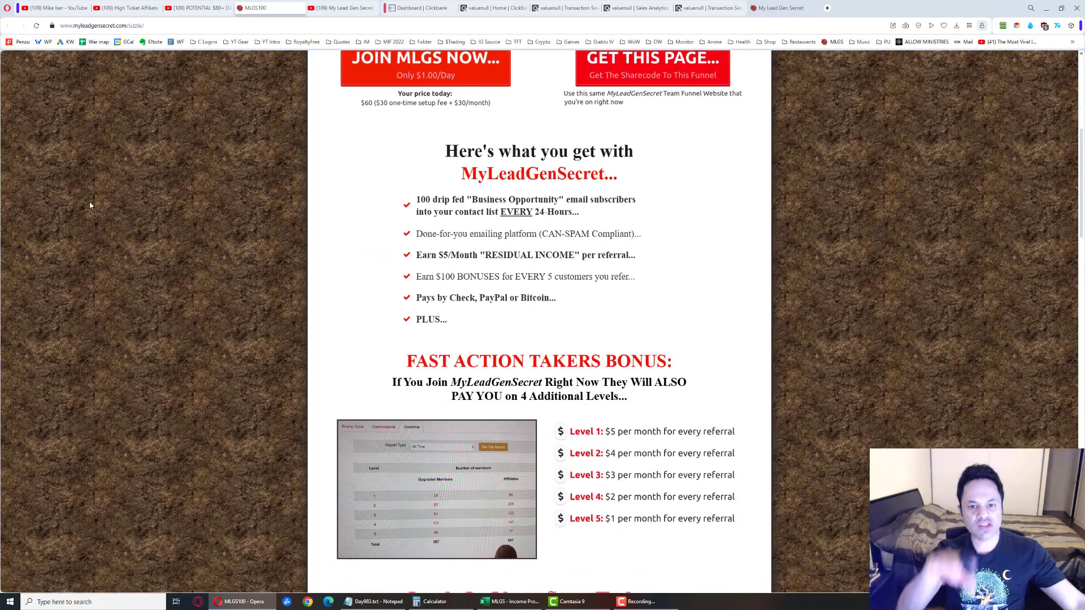
{"action": "scroll", "coordinate": [88, 203], "scroll_direction": "down", "scroll_amount": 4}
{"action": "scroll", "coordinate": [105, 206], "scroll_direction": "up", "scroll_amount": 5}
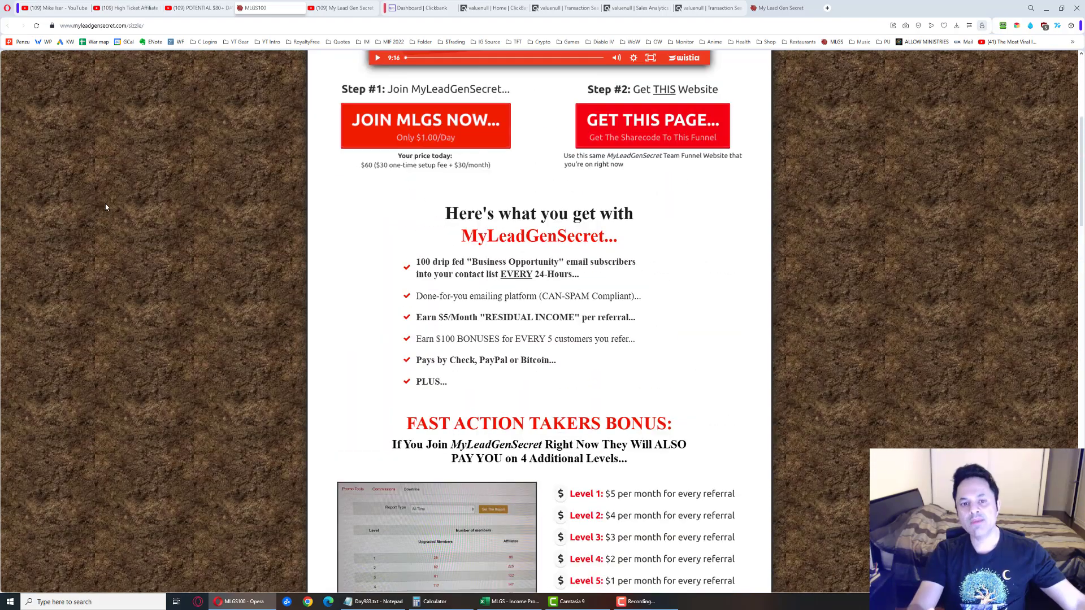
{"action": "scroll", "coordinate": [106, 207], "scroll_direction": "up", "scroll_amount": 4}
{"action": "left_click", "coordinate": [394, 344]}
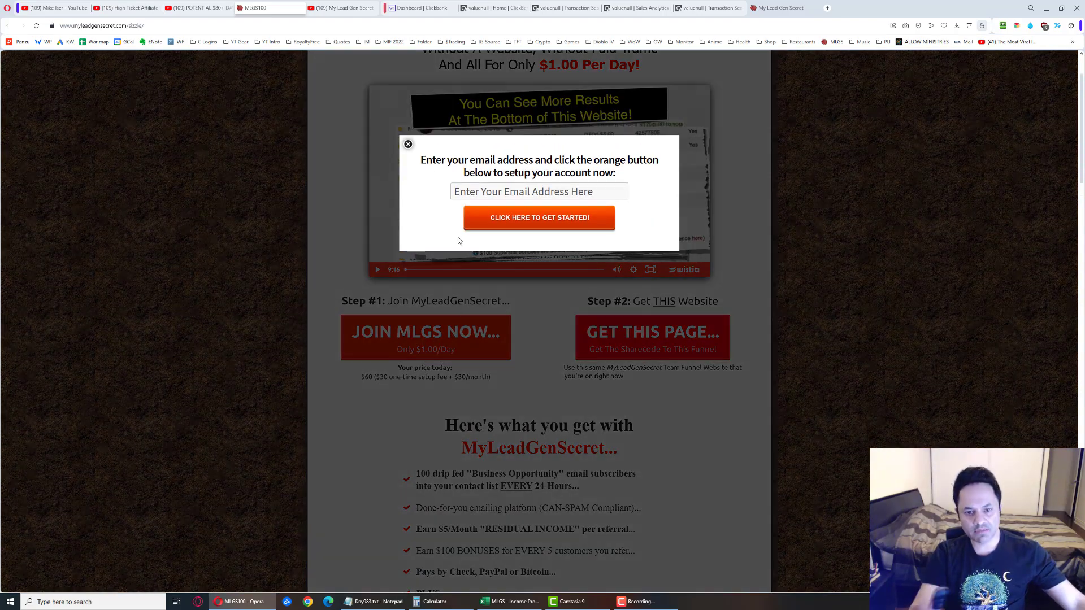
{"action": "left_click", "coordinate": [408, 145]}
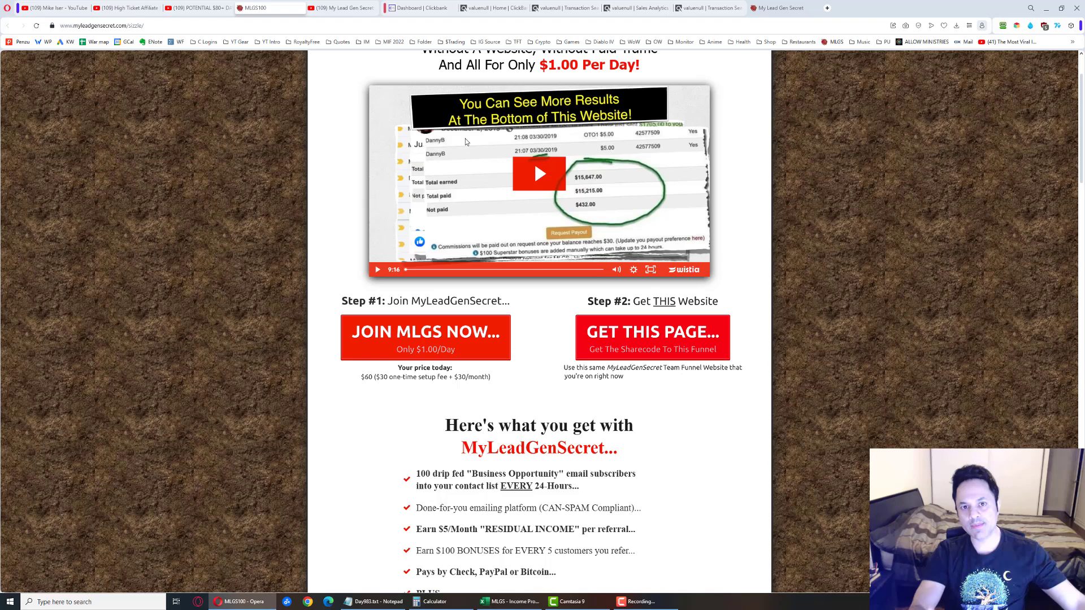
{"action": "left_click", "coordinate": [779, 9]}
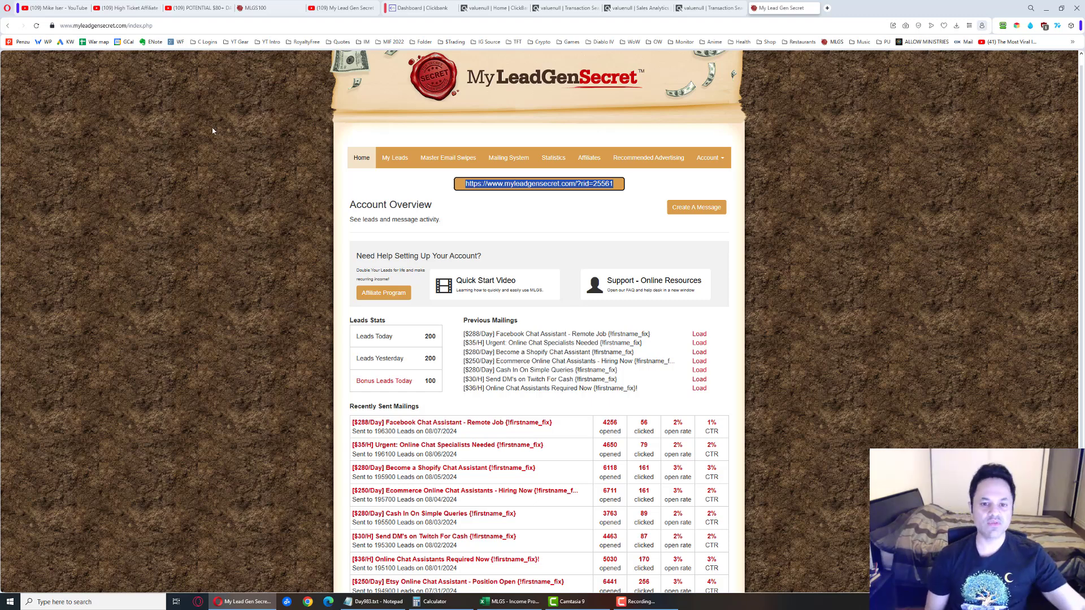
On the Mailing System page, select all lead dates and load the saved Facebook Chat Assistant email.
{"action": "left_click", "coordinate": [509, 157]}
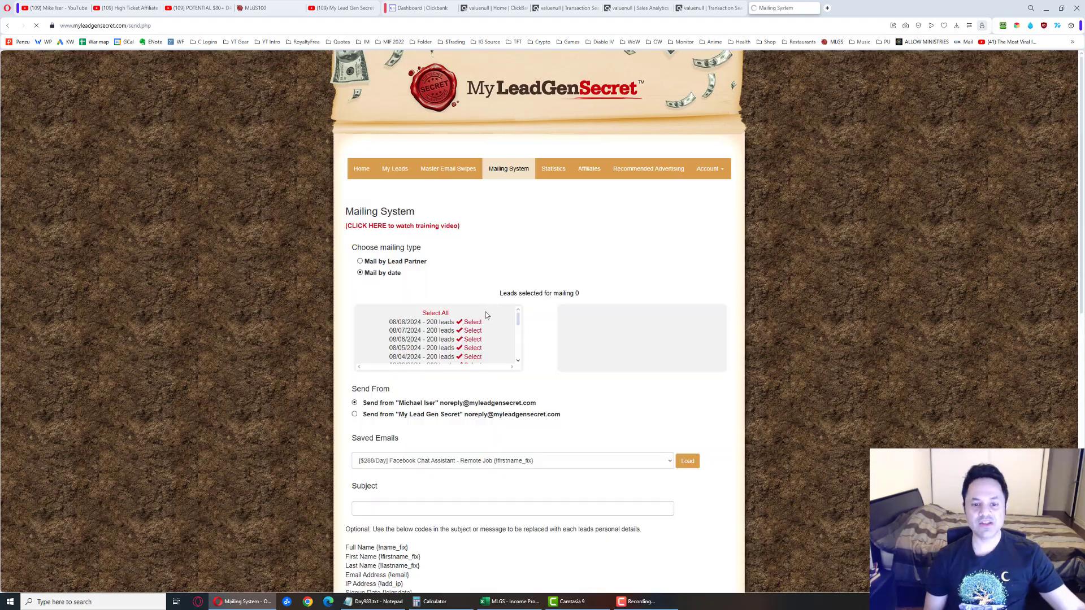
{"action": "left_click", "coordinate": [435, 313]}
{"action": "scroll", "coordinate": [428, 295], "scroll_direction": "down", "scroll_amount": 4}
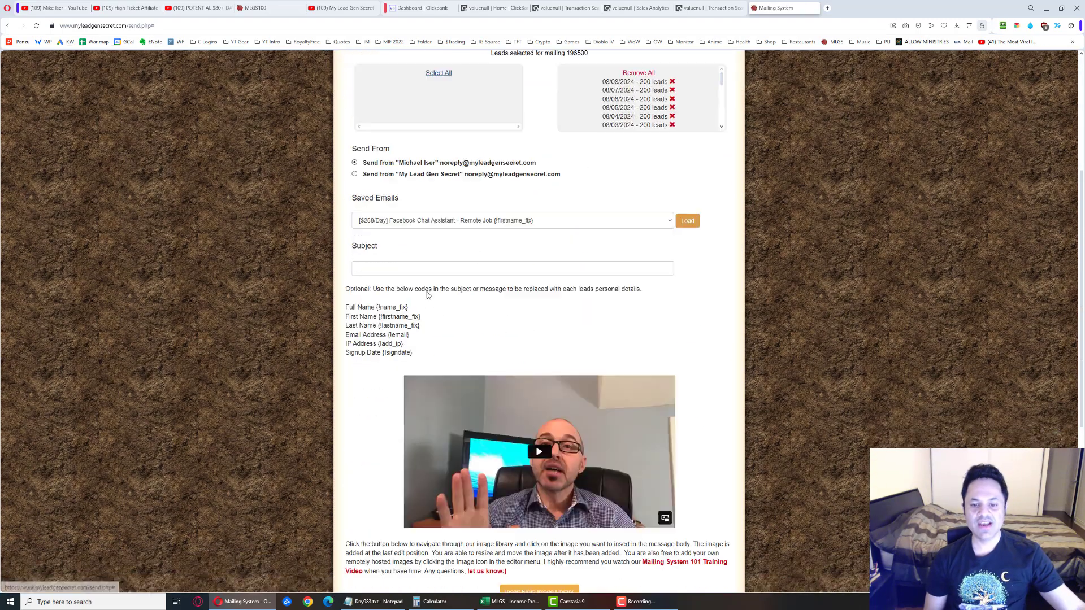
{"action": "left_click", "coordinate": [684, 207]}
Inspect the 'Click here' apply link's settings and cancel without changes.
{"action": "scroll", "coordinate": [427, 370], "scroll_direction": "down", "scroll_amount": 5}
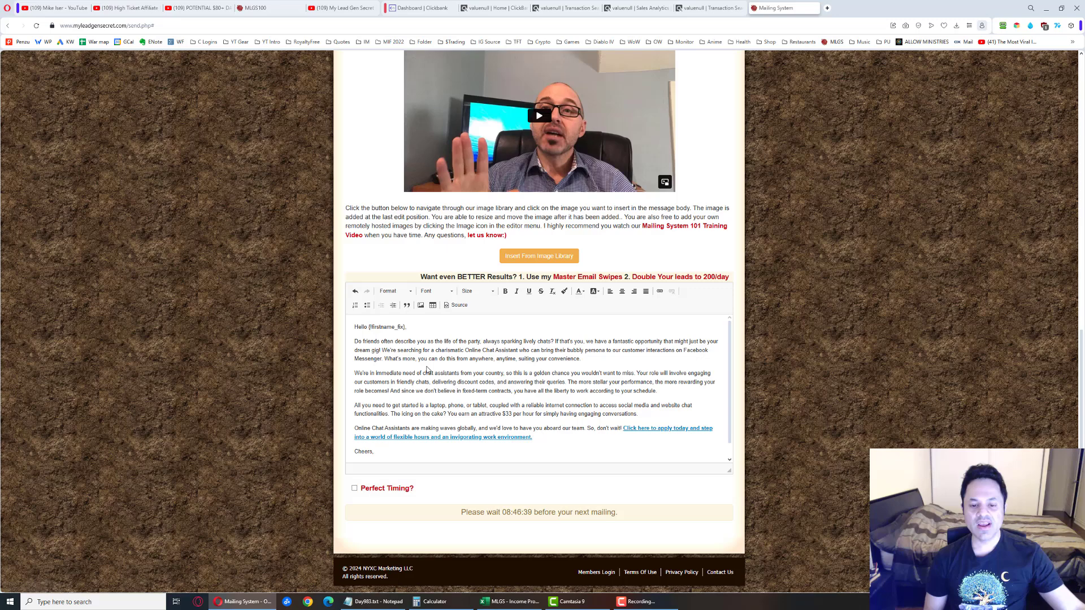
{"action": "left_click", "coordinate": [650, 427]}
{"action": "left_click", "coordinate": [659, 291]}
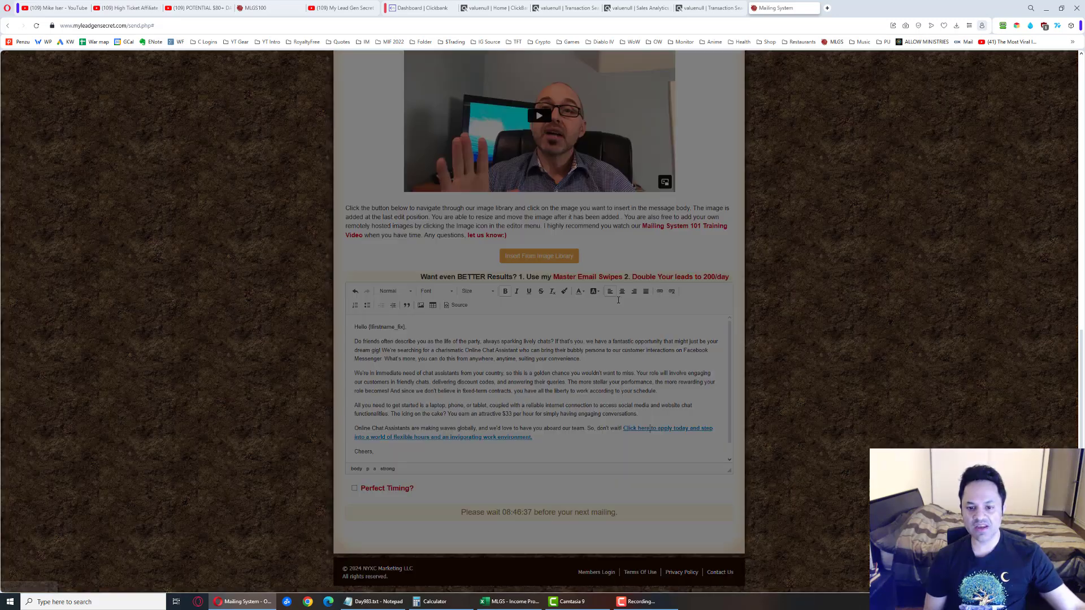
{"action": "left_click", "coordinate": [616, 392]}
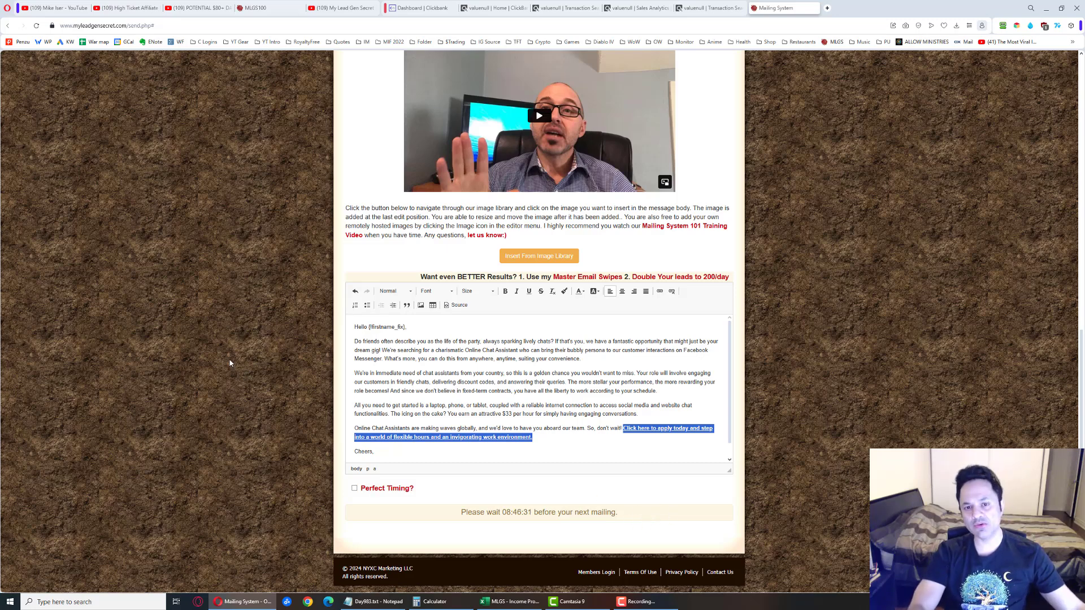
{"action": "scroll", "coordinate": [229, 363], "scroll_direction": "up", "scroll_amount": 2}
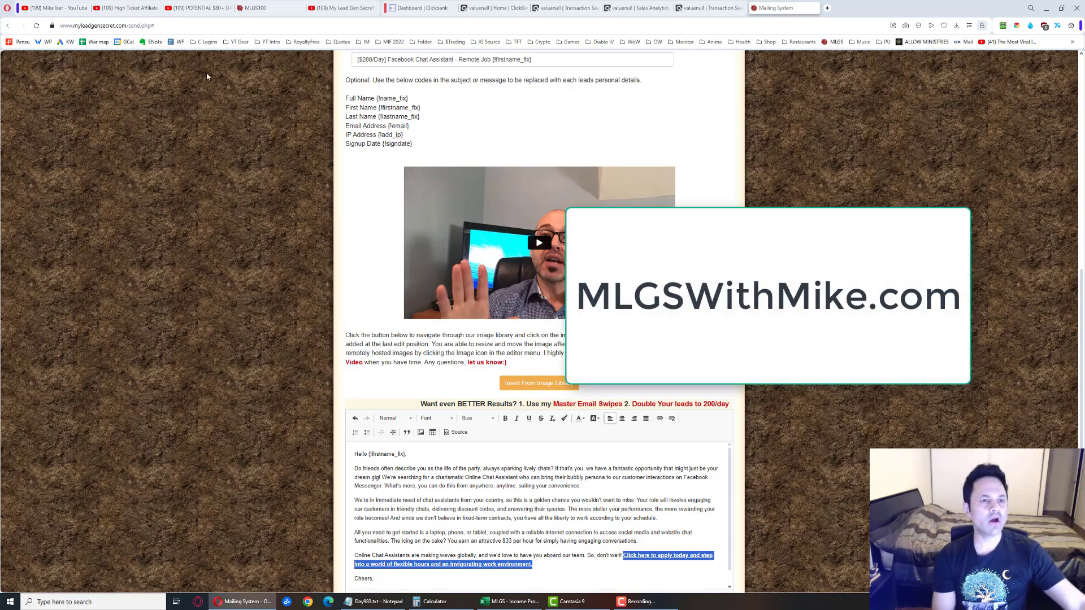
Highlight the mlgswithmike.com link, then skim the Day #430 review to 18:18 and 30:00.
{"action": "left_click", "coordinate": [181, 9]}
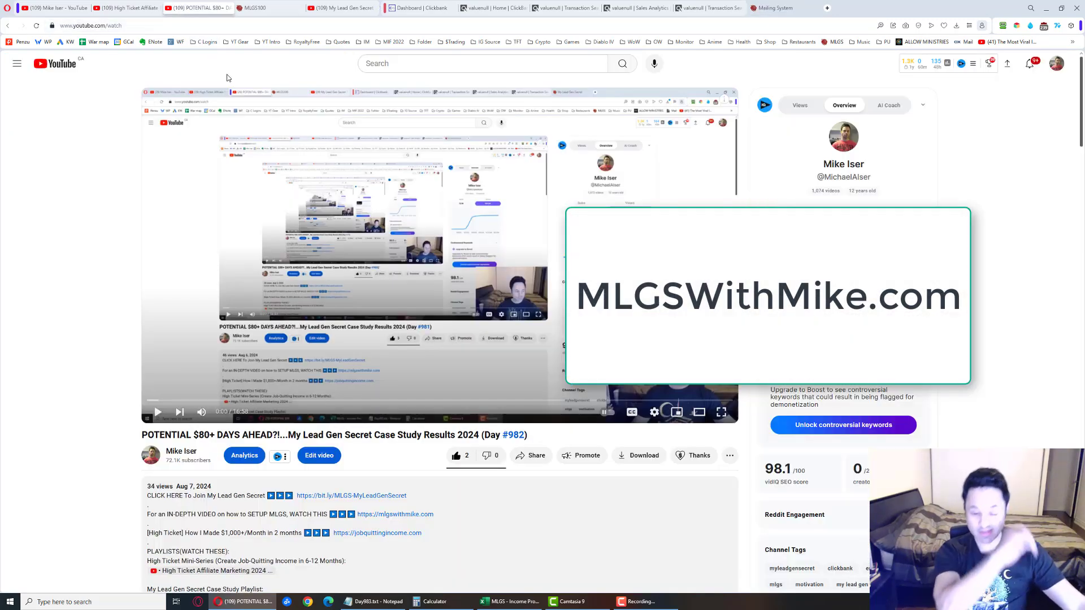
{"action": "left_click_drag", "start_coordinate": [449, 516], "coordinate": [351, 514]}
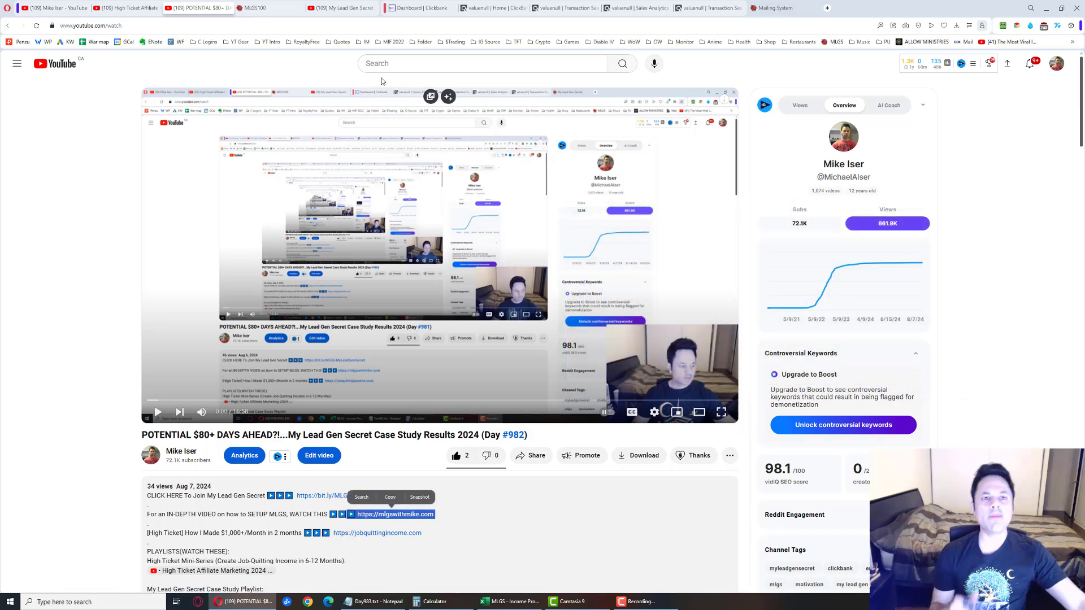
{"action": "left_click", "coordinate": [345, 11]}
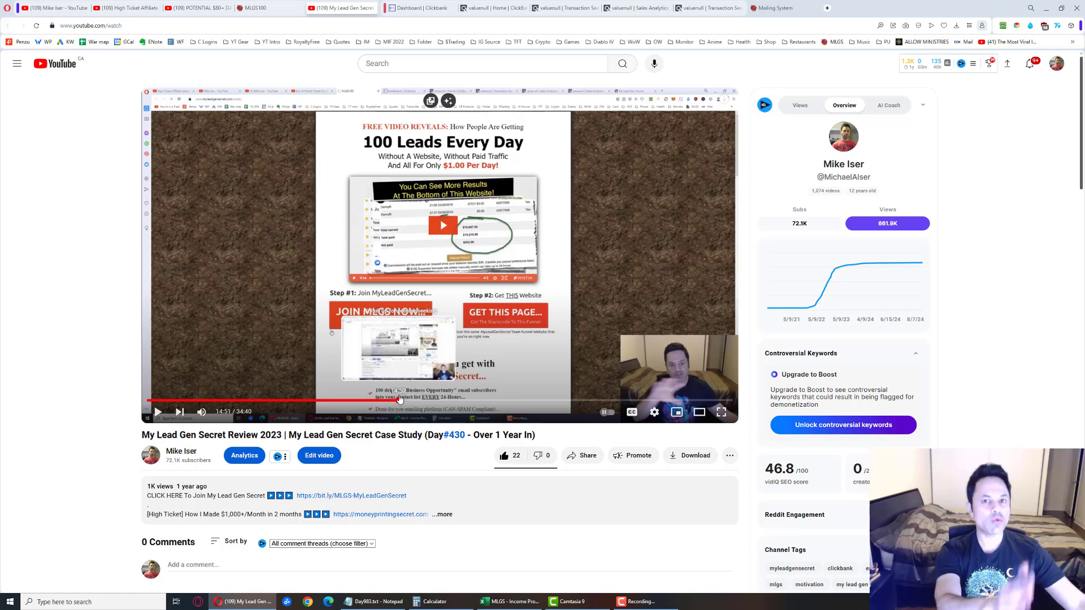
{"action": "left_click_drag", "start_coordinate": [398, 398], "coordinate": [591, 399]}
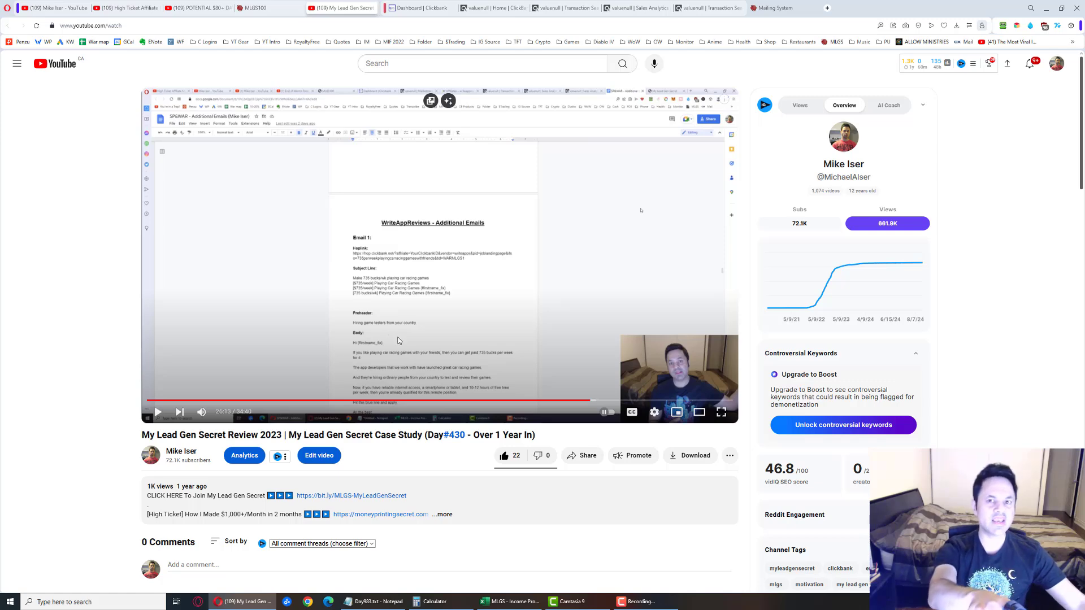
{"action": "left_click_drag", "start_coordinate": [632, 400], "coordinate": [655, 400]}
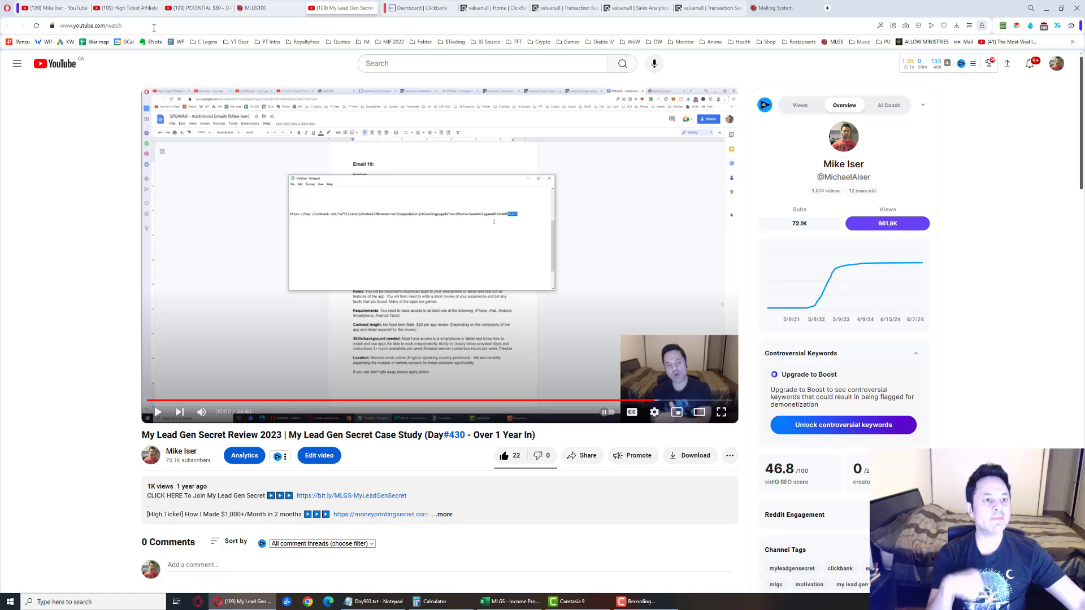
{"action": "left_click", "coordinate": [198, 8]}
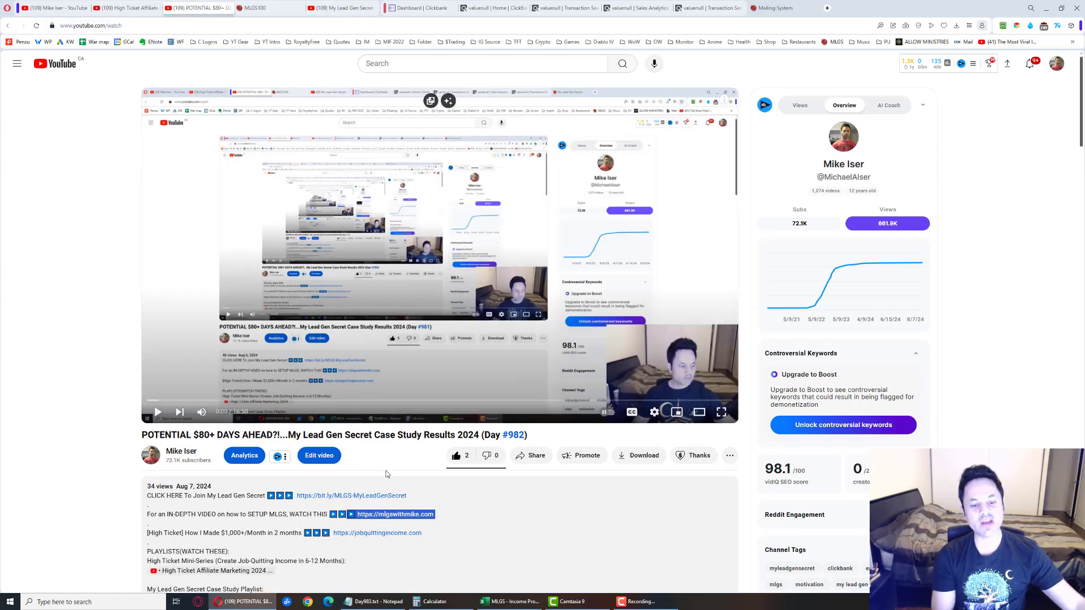
Highlight the bit.ly My Lead Gen Secret and jobquittingincome.com links, then show the High Ticket playlist.
{"action": "left_click_drag", "start_coordinate": [424, 496], "coordinate": [298, 496]}
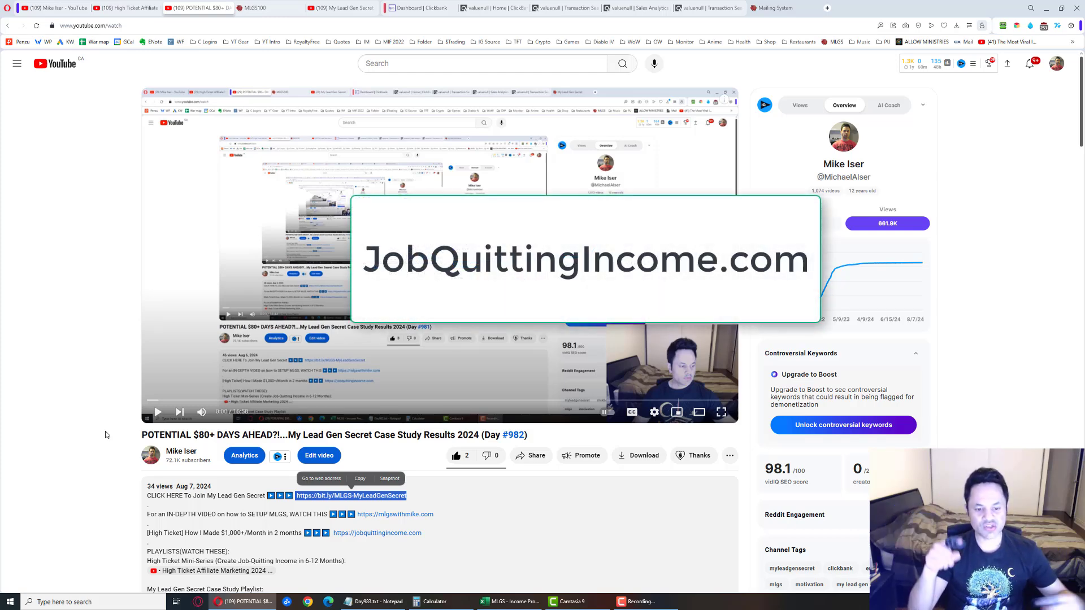
{"action": "left_click_drag", "start_coordinate": [422, 532], "coordinate": [313, 535]}
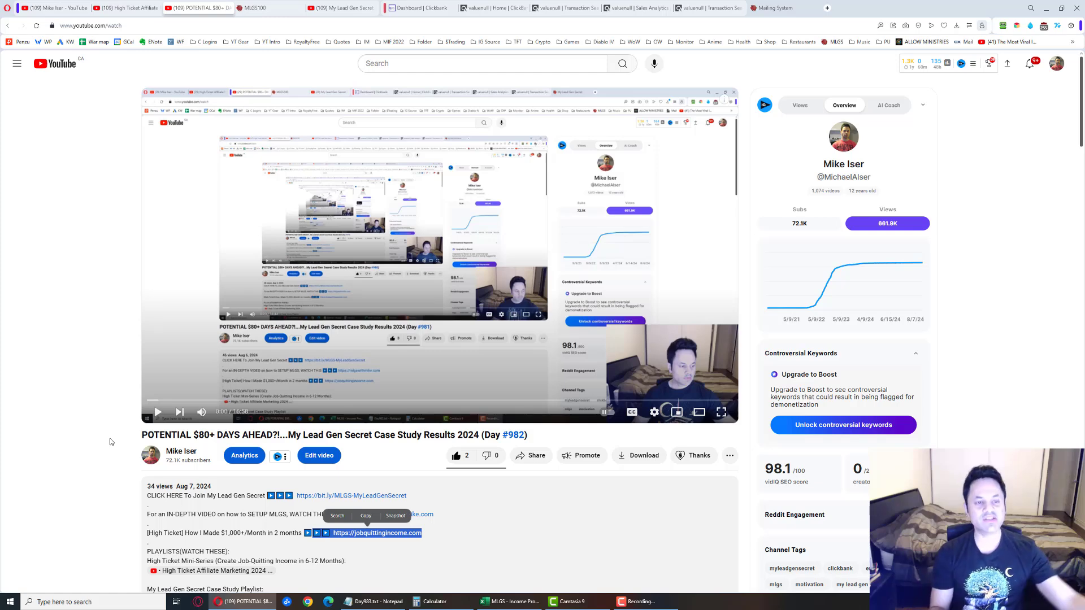
{"action": "left_click", "coordinate": [150, 8]}
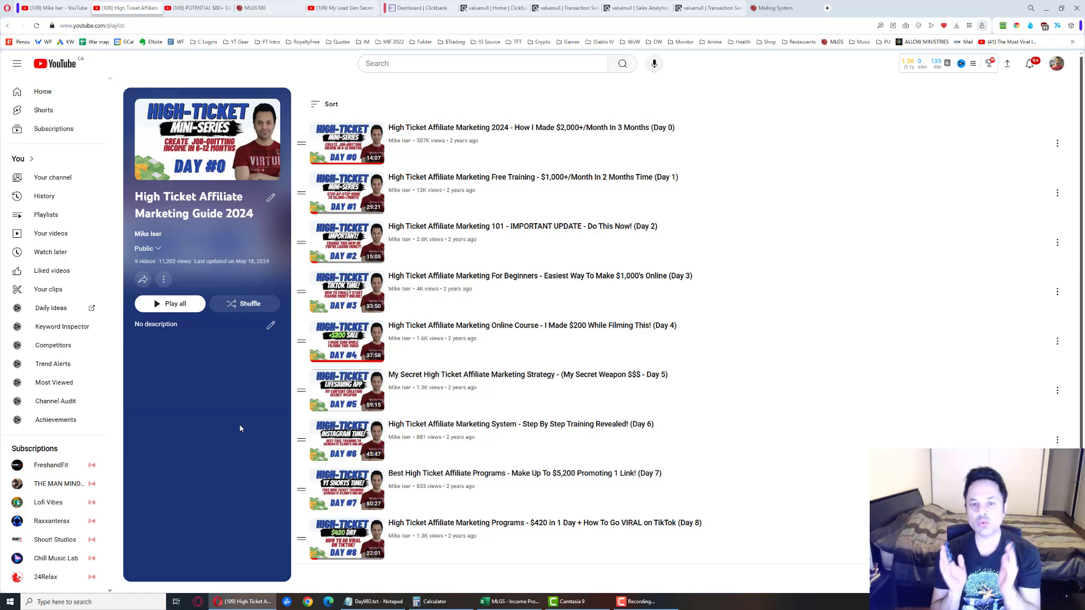
Highlight the first entry, Day 0, in the High Ticket Affiliate playlist.
{"action": "key", "text": "ctrl+Tab"}
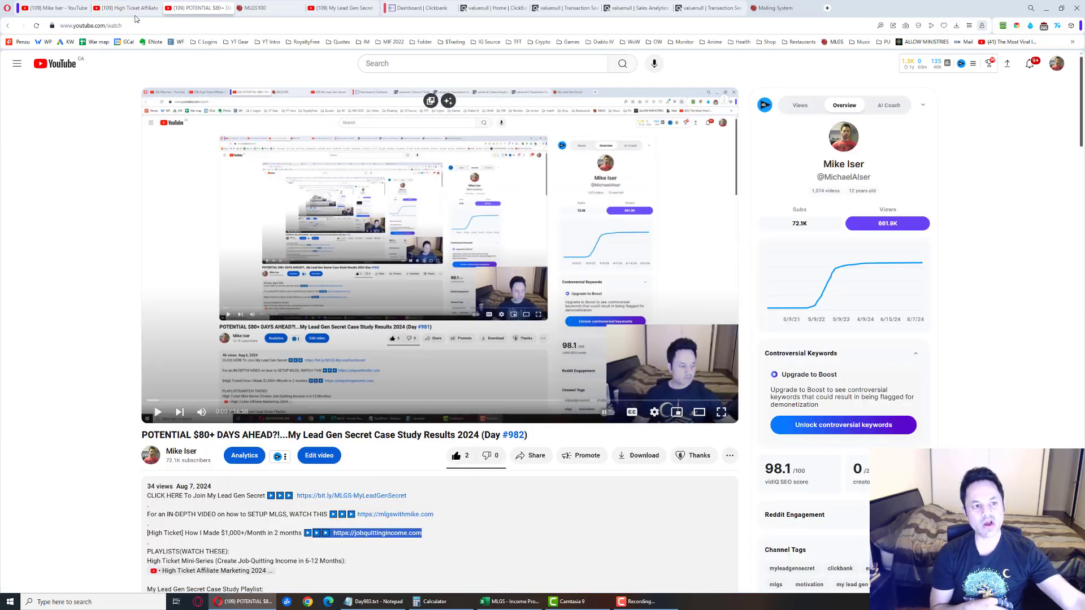
{"action": "key", "text": "ctrl+shift+Tab"}
{"action": "left_click_drag", "start_coordinate": [454, 108], "coordinate": [558, 145]}
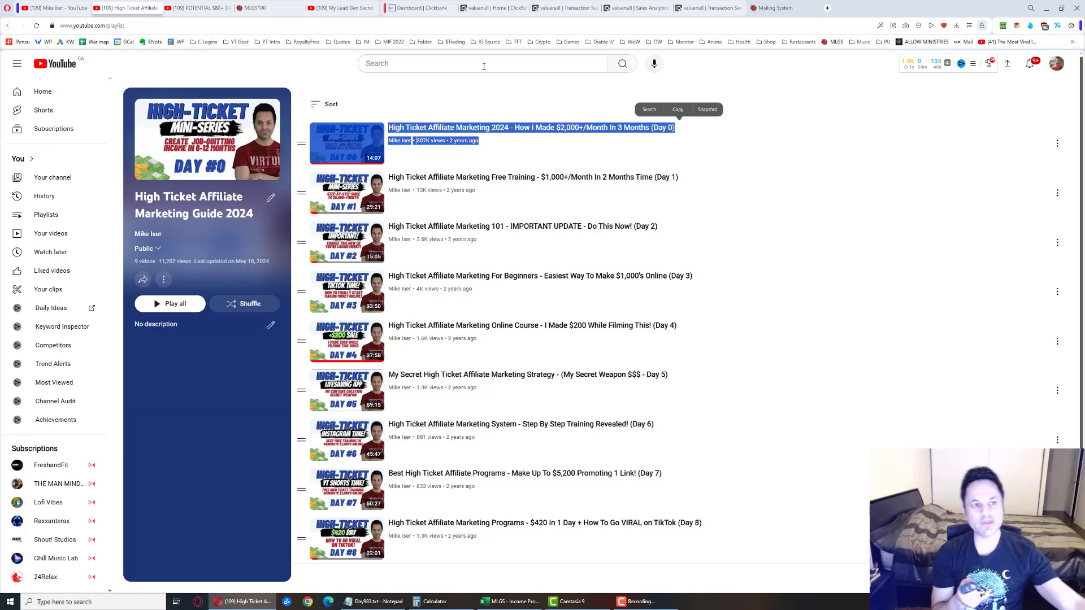
Open the Day 0 video from the Day #982 description and pause it at the start.
{"action": "left_click", "coordinate": [193, 8]}
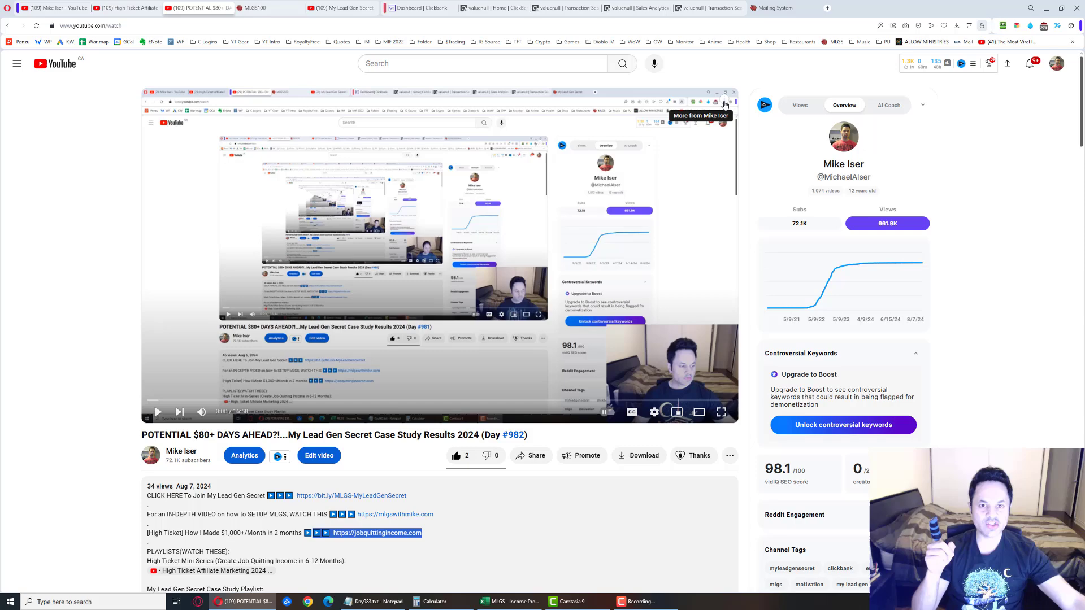
{"action": "scroll", "coordinate": [429, 316], "scroll_direction": "down", "scroll_amount": 10}
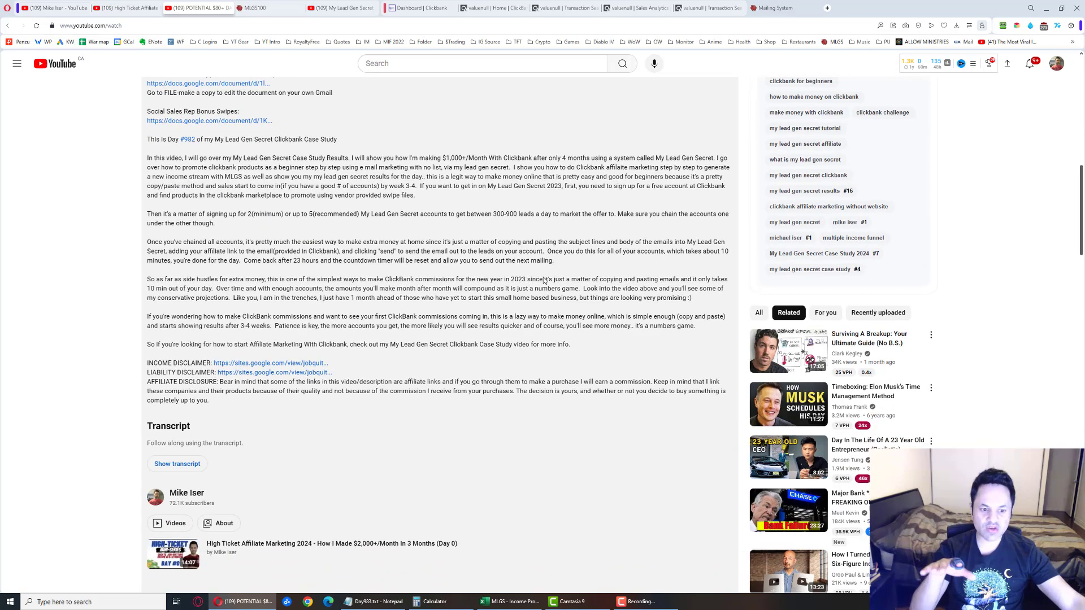
{"action": "left_click_drag", "start_coordinate": [207, 543], "coordinate": [339, 556]}
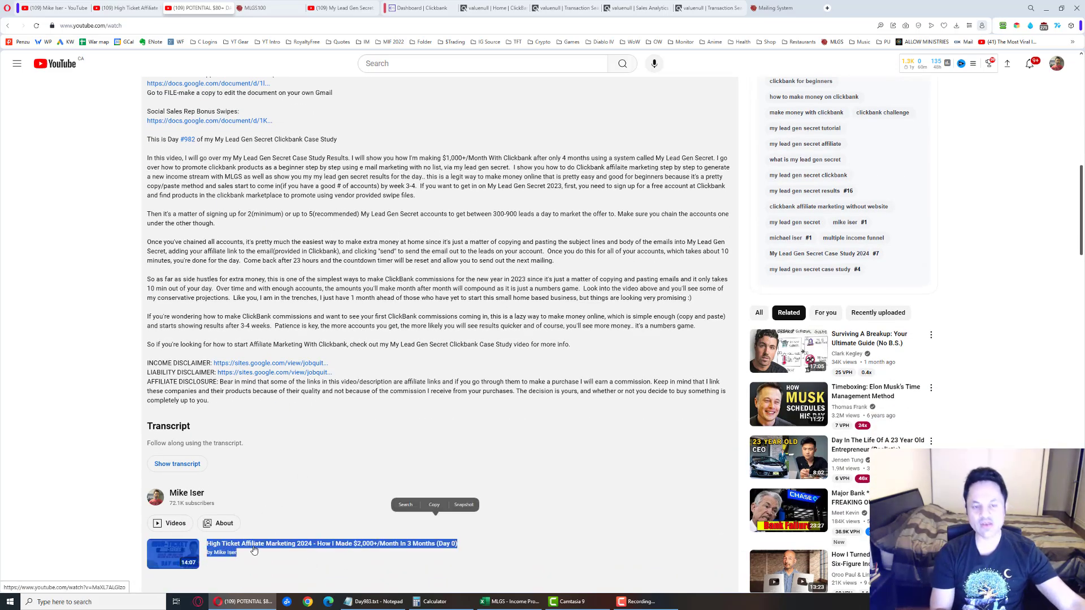
{"action": "left_click", "coordinate": [255, 548]}
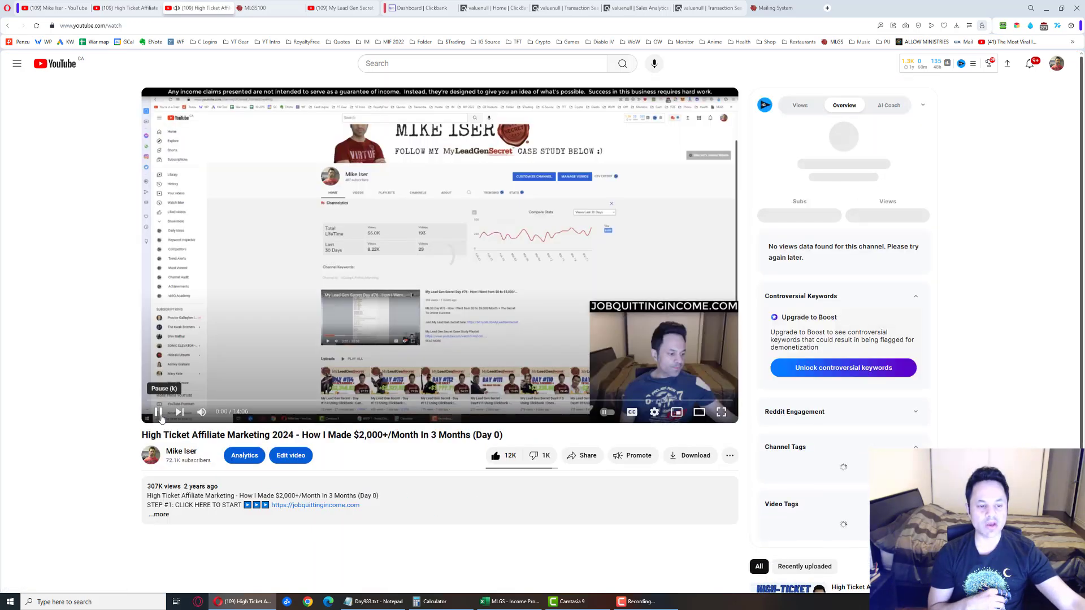
{"action": "left_click", "coordinate": [150, 399]}
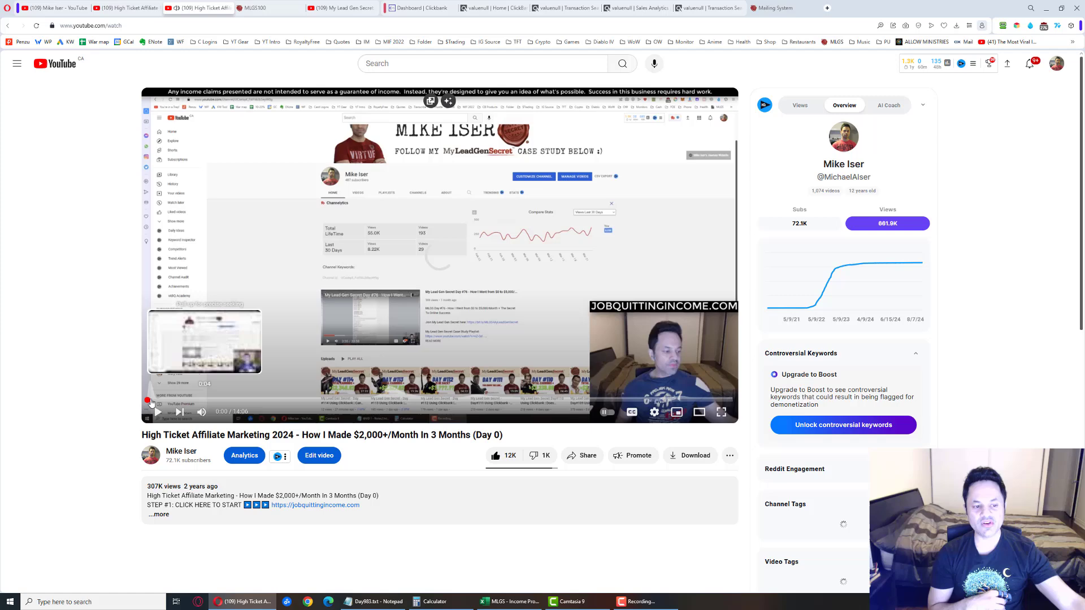